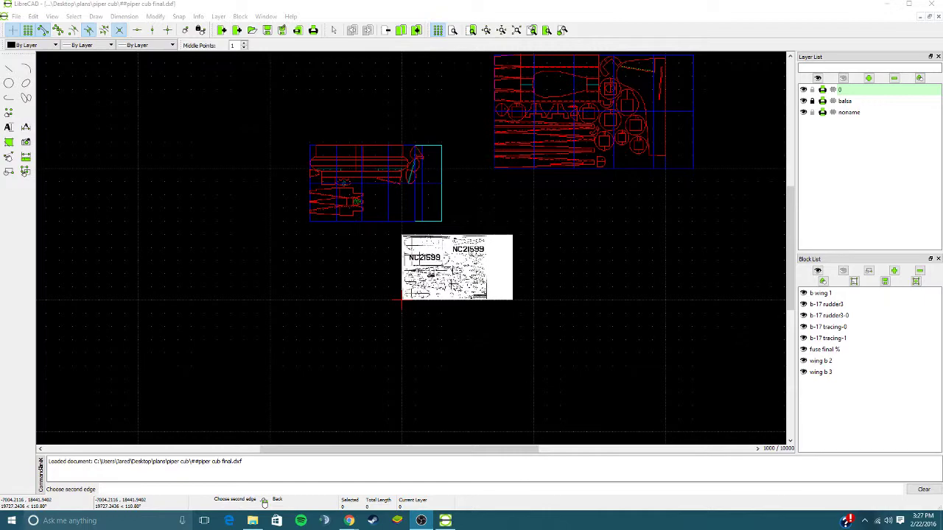
Pan and zoom across the Piper Cub plan to centre the fuselage sheet
mouse_move(578, 246)
middle_down()
mouse_move(587, 287)
mouse_move(554, 271)
mouse_move(599, 268)
mouse_move(572, 213)
mouse_move(609, 284)
mouse_move(550, 225)
mouse_move(522, 221)
mouse_move(651, 279)
mouse_move(508, 320)
mouse_move(609, 324)
mouse_move(543, 254)
middle_up()
scroll(594, 244, up, 2)
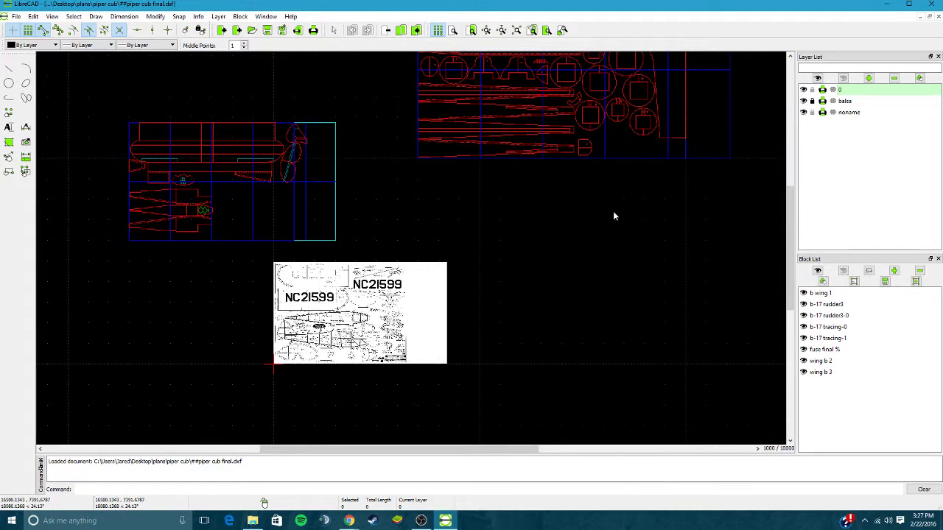
middle_drag(568, 177, 482, 292)
mouse_move(370, 287)
middle_down()
mouse_move(522, 220)
mouse_move(566, 213)
mouse_move(535, 238)
mouse_move(604, 241)
mouse_move(520, 219)
middle_up()
scroll(603, 240, up, 1)
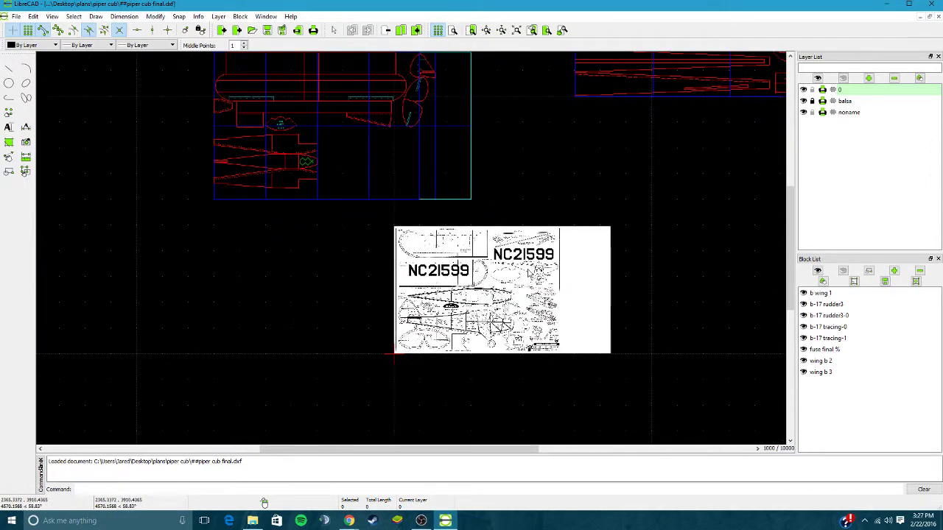
scroll(589, 258, up, 1)
middle_drag(323, 94, 433, 174)
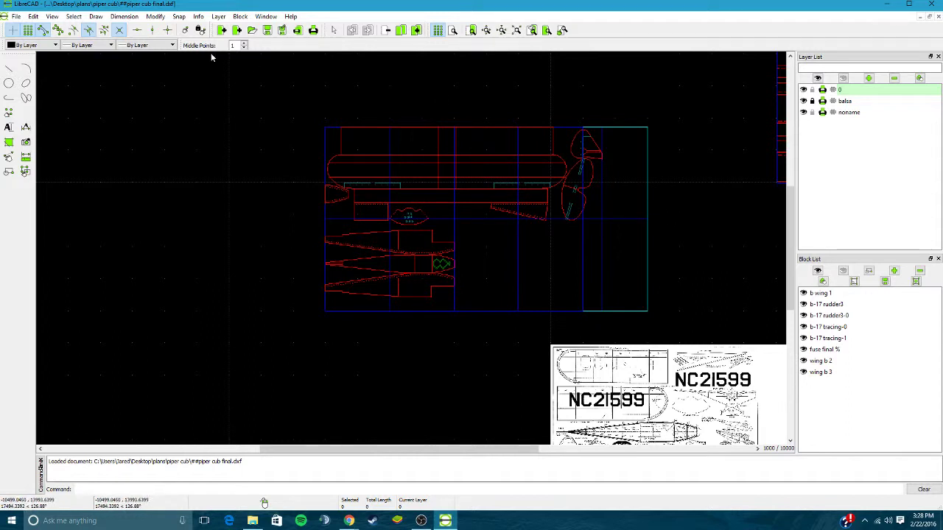
Open the print preview, try Fit to page, and toggle Black/White on and back off
click(15, 17)
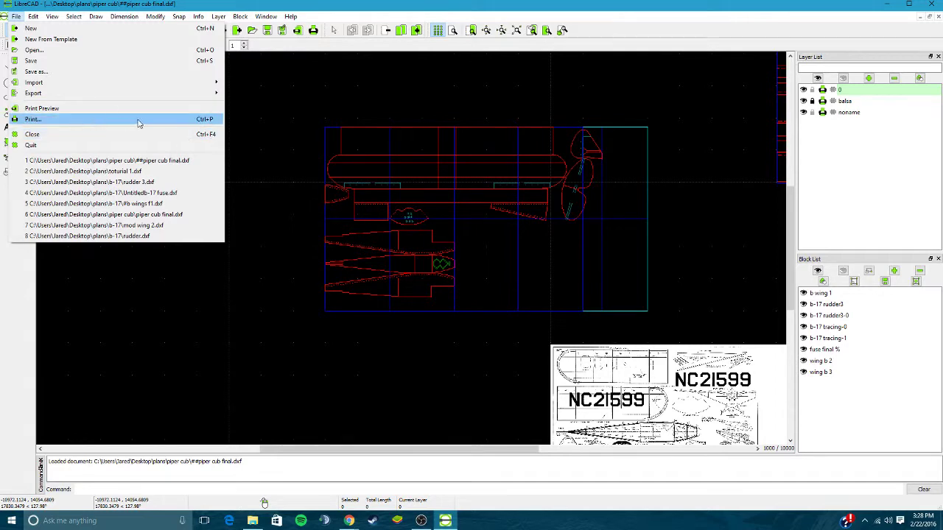
click(75, 110)
scroll(228, 217, down, 4)
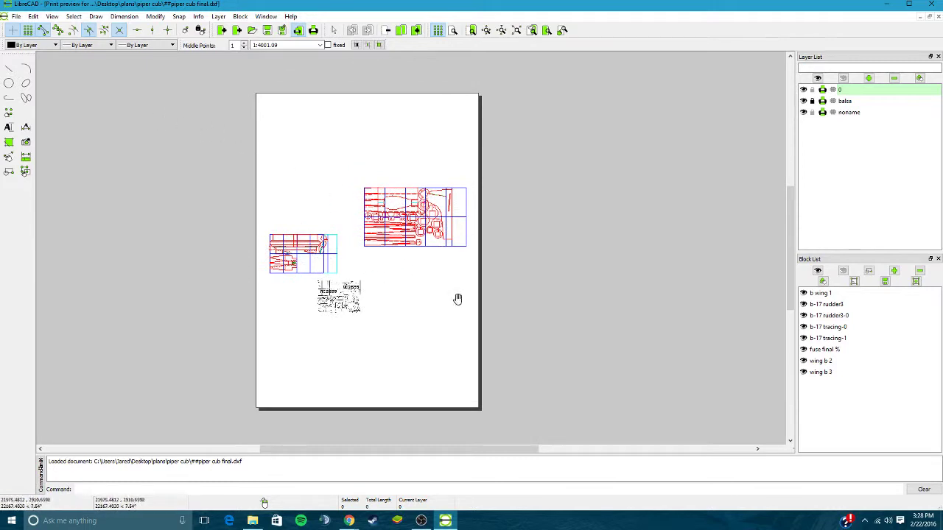
scroll(458, 299, up, 3)
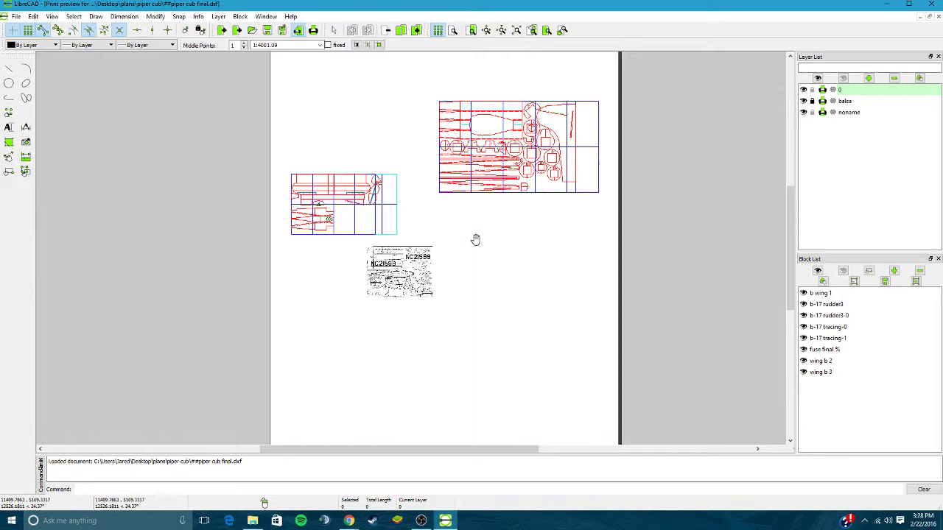
click(378, 44)
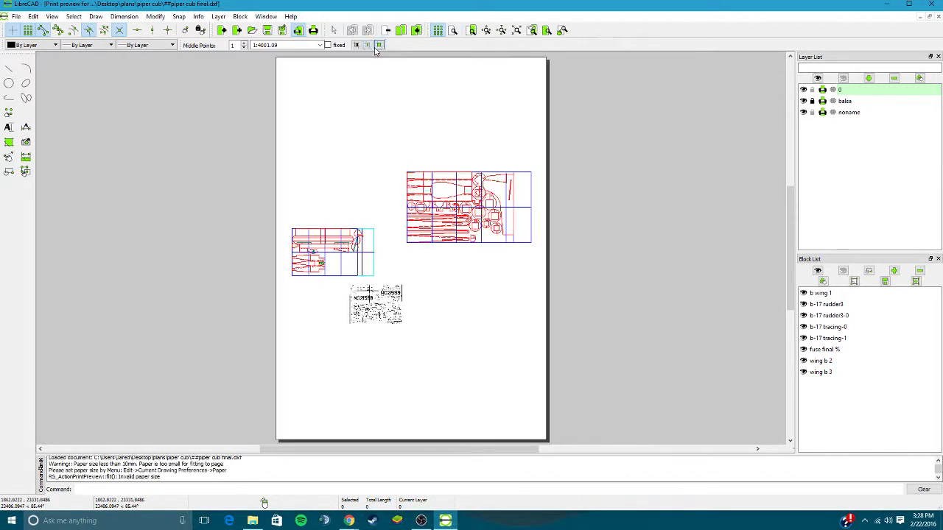
click(367, 44)
click(357, 45)
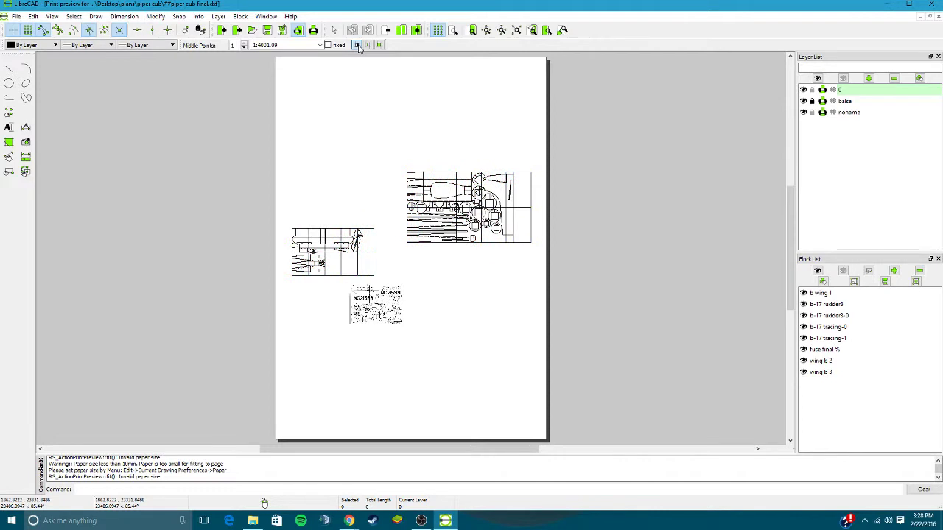
click(356, 45)
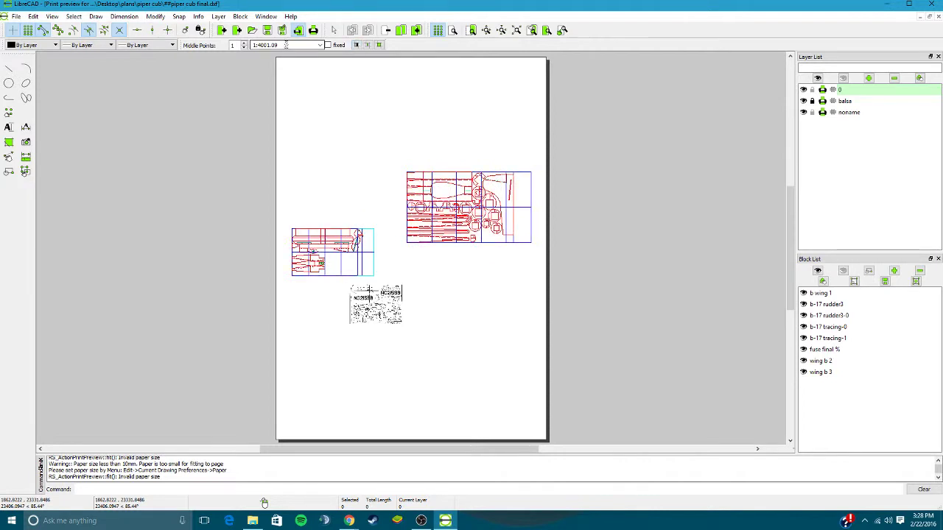
Change the print scale to 1:5000 and recentre the preview page
drag(271, 46, 261, 47)
click(295, 52)
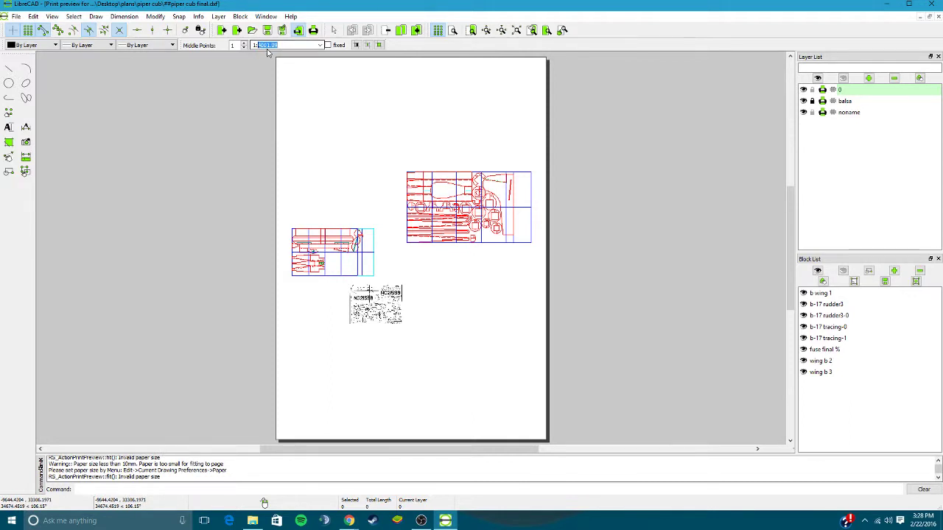
key(BackSpace)
text(1000)
key(Return)
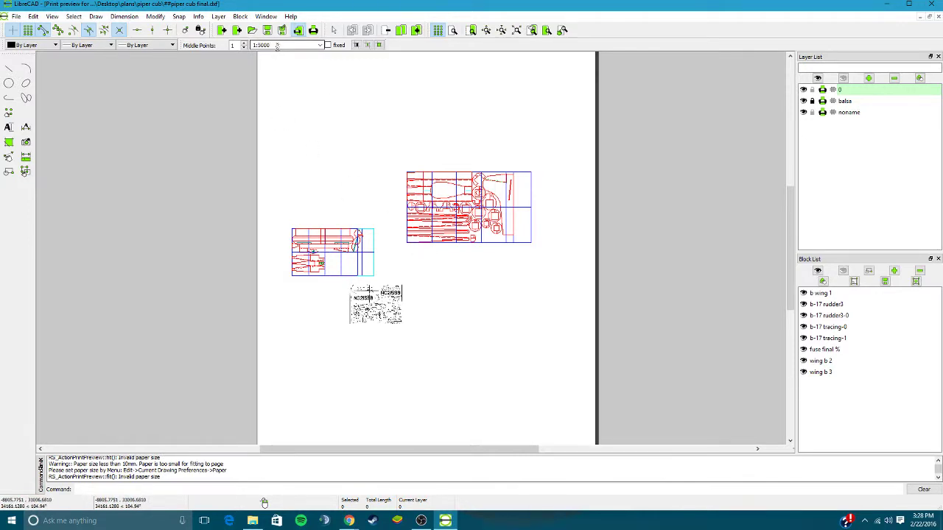
drag(271, 45, 259, 47)
click(308, 63)
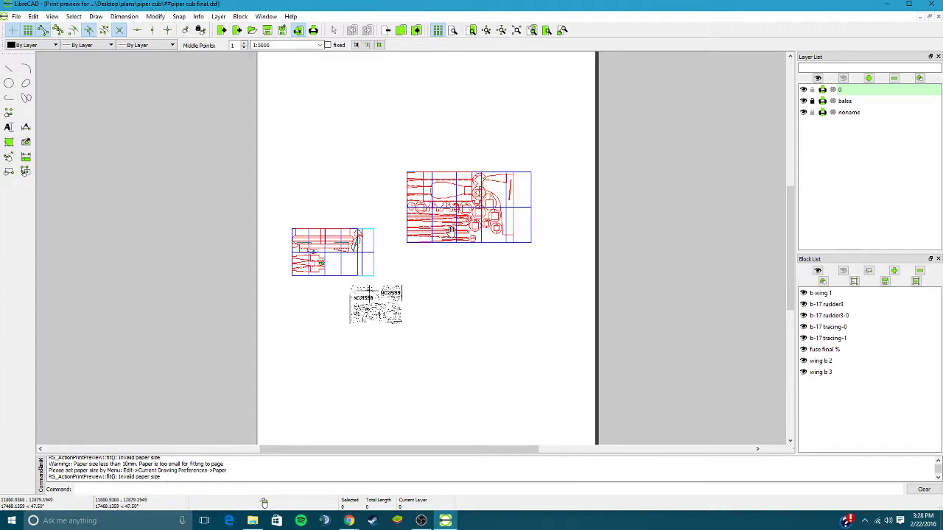
scroll(442, 221, down, 2)
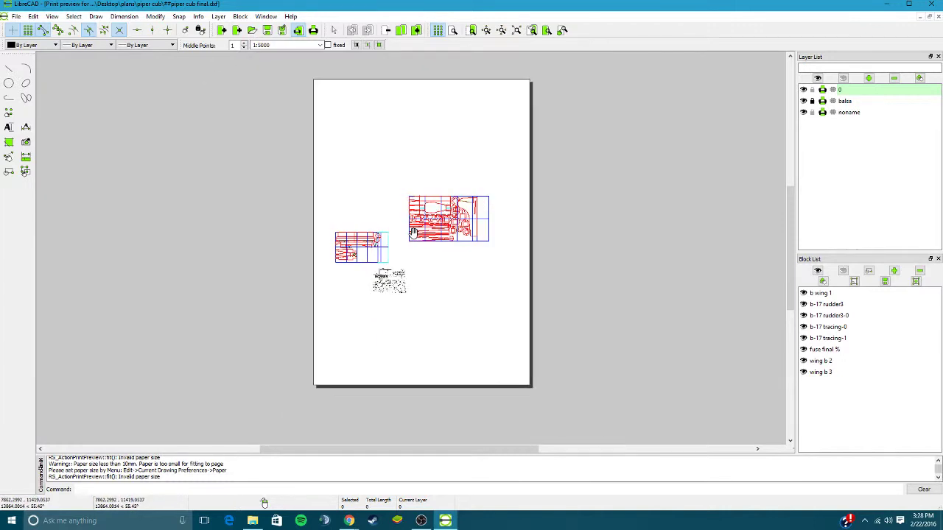
scroll(438, 214, up, 3)
middle_drag(453, 258, 395, 240)
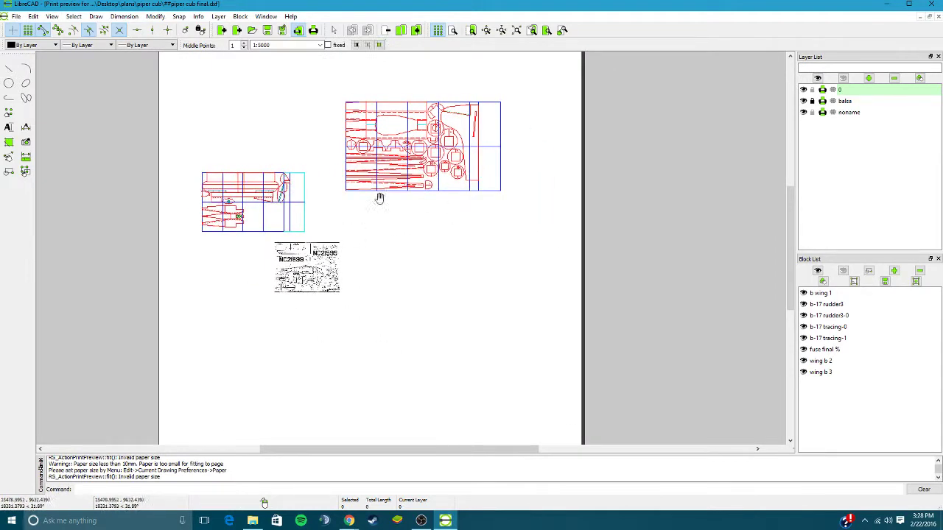
middle_drag(315, 235, 353, 236)
scroll(331, 232, down, 1)
Export the print preview as the PDF 'toturial 1' into the plans folder
scroll(331, 232, down, 2)
click(15, 16)
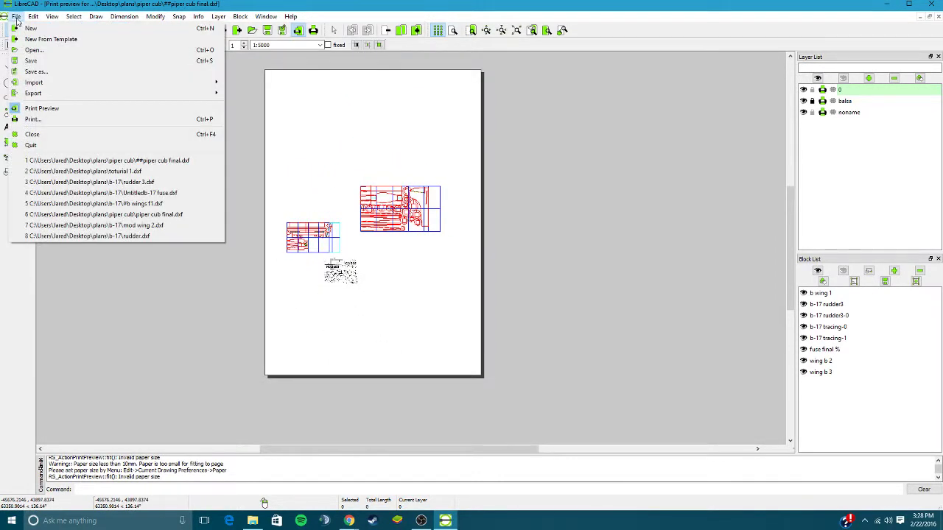
mouse_move(46, 92)
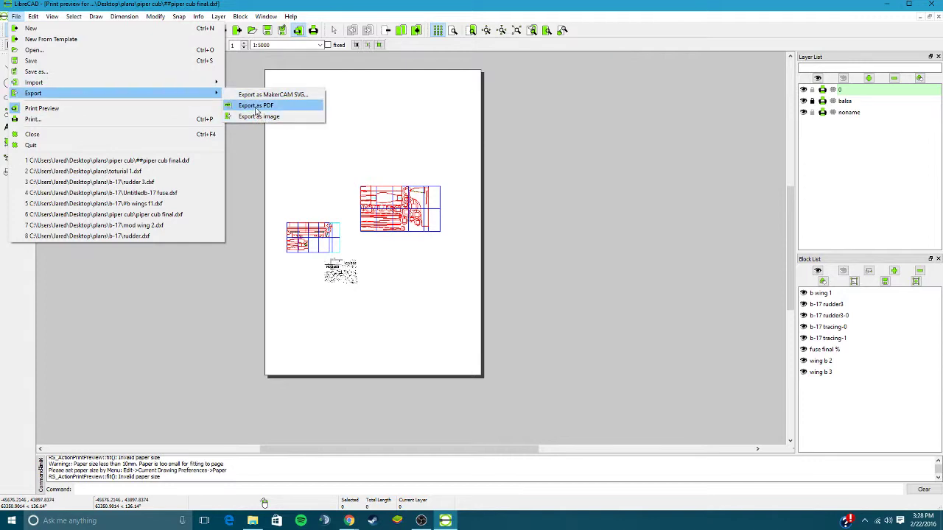
click(256, 107)
click(255, 245)
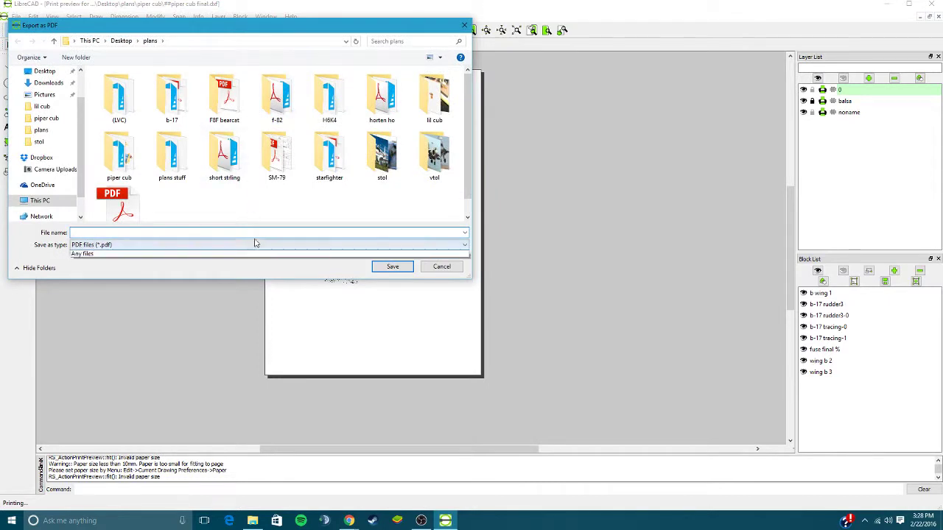
click(256, 244)
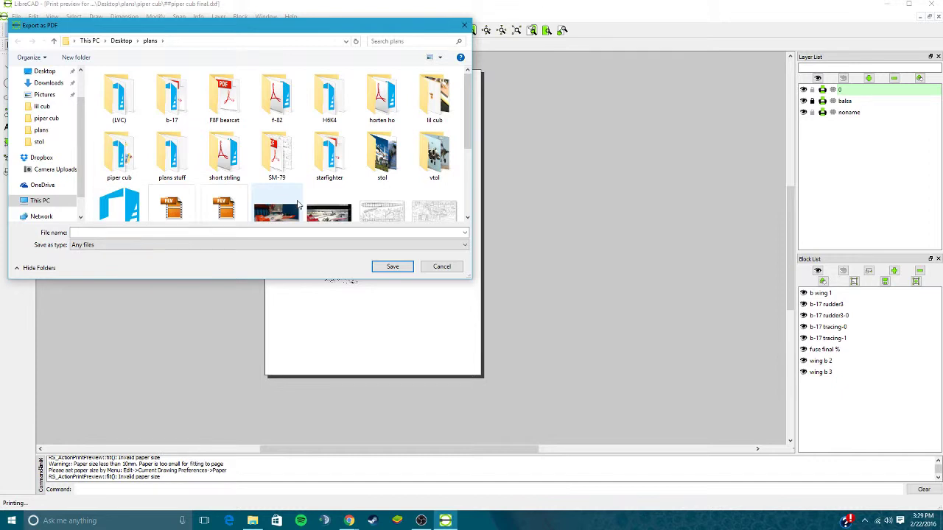
scroll(350, 197, down, 3)
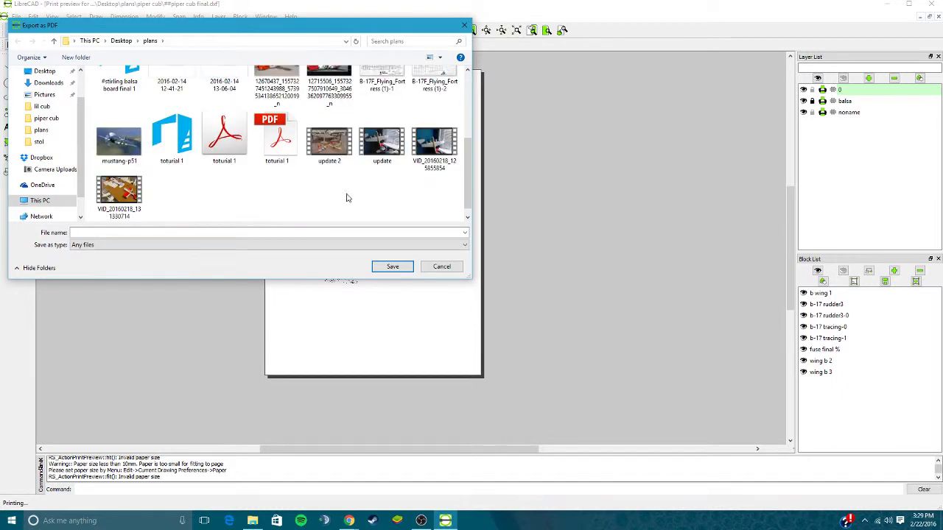
click(252, 233)
text(toturial)
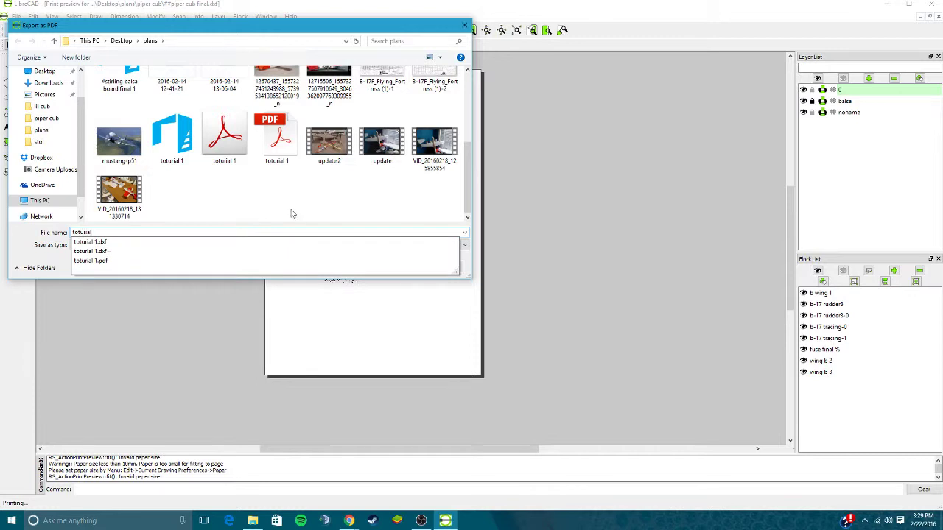
key(Return)
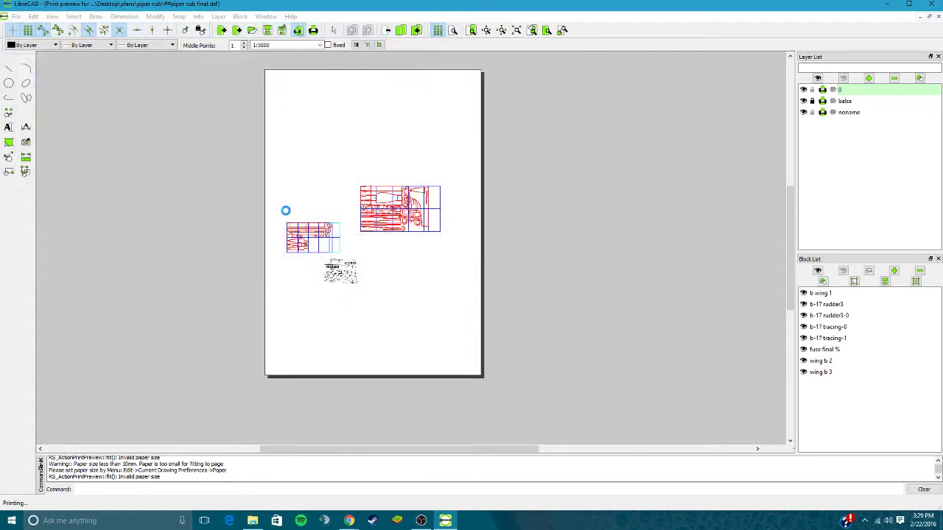
Minimize LibreCAD and show the plans folder in File Explorer
click(887, 6)
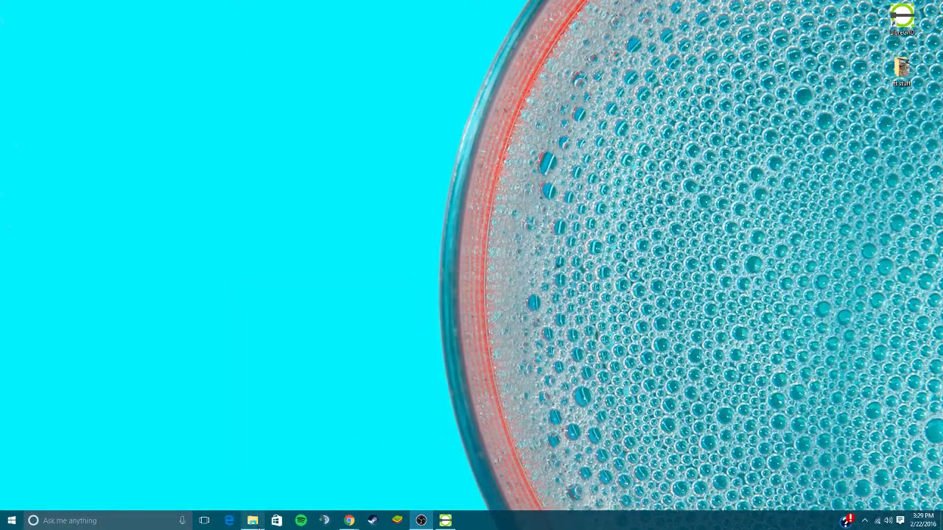
click(253, 521)
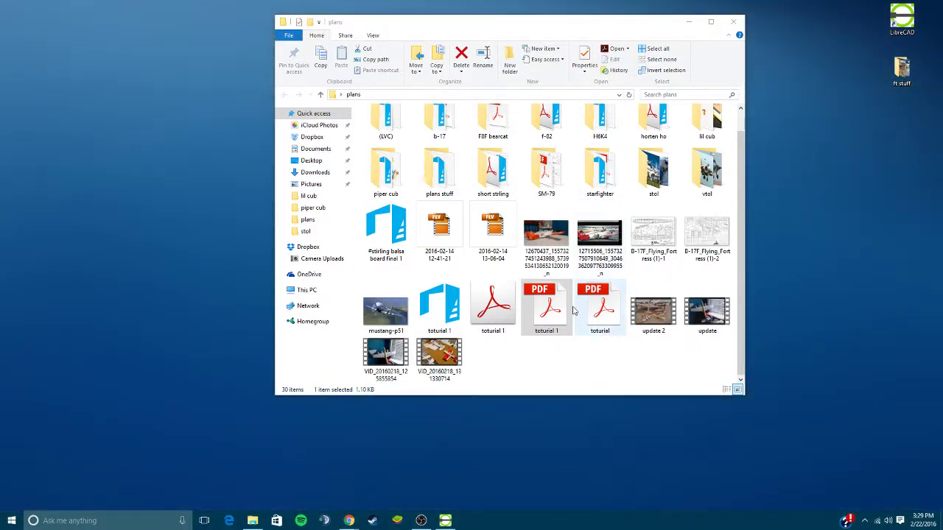
click(603, 316)
double_click(602, 315)
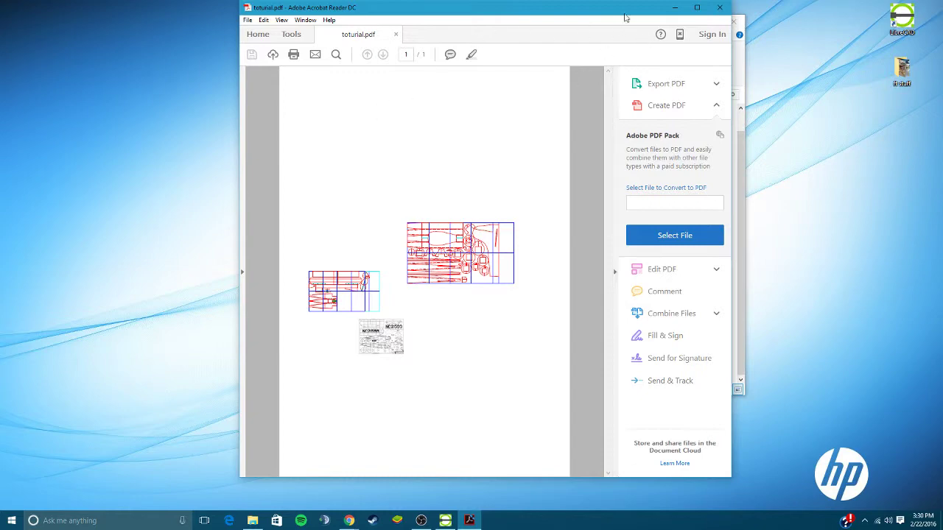
drag(625, 17, 456, 66)
click(545, 63)
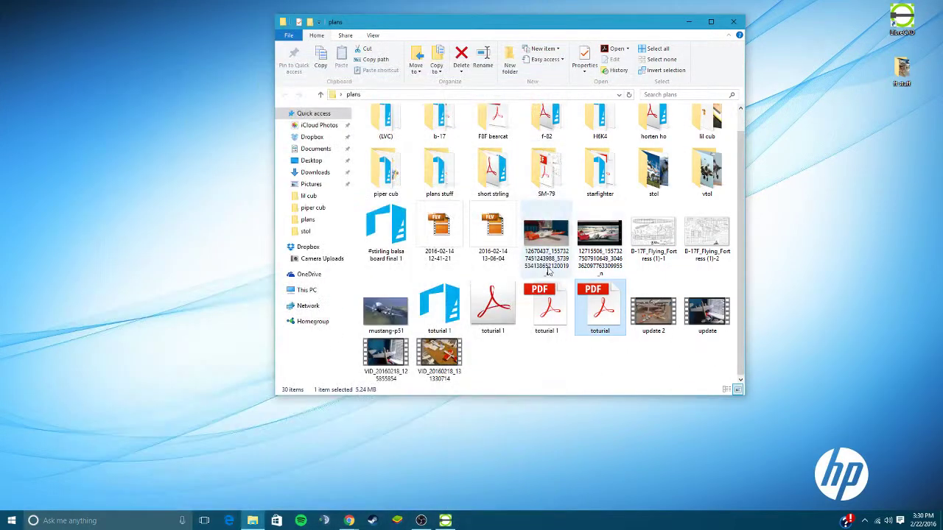
double_click(547, 305)
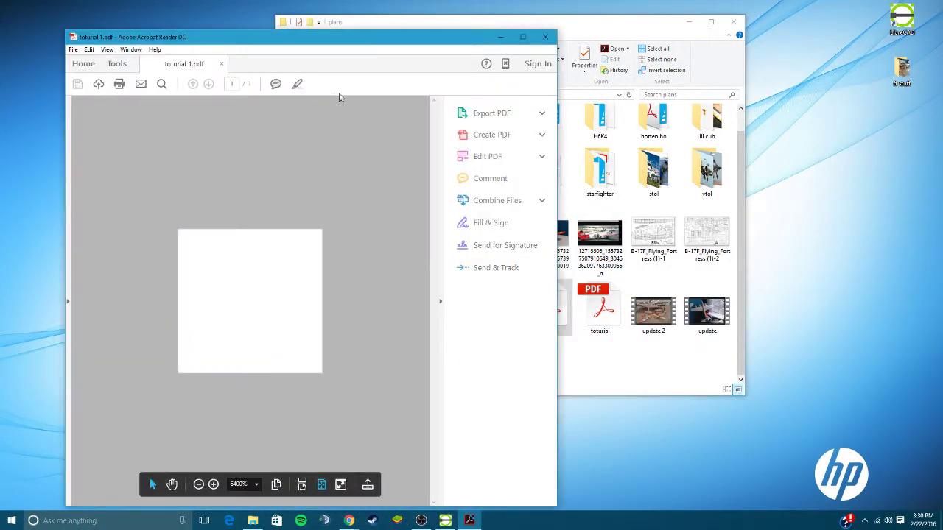
drag(380, 37, 482, 21)
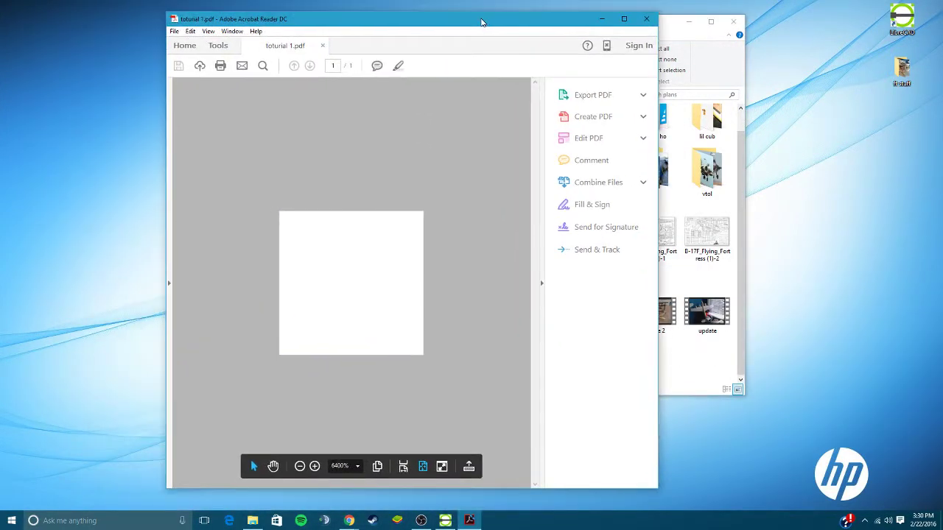
click(645, 20)
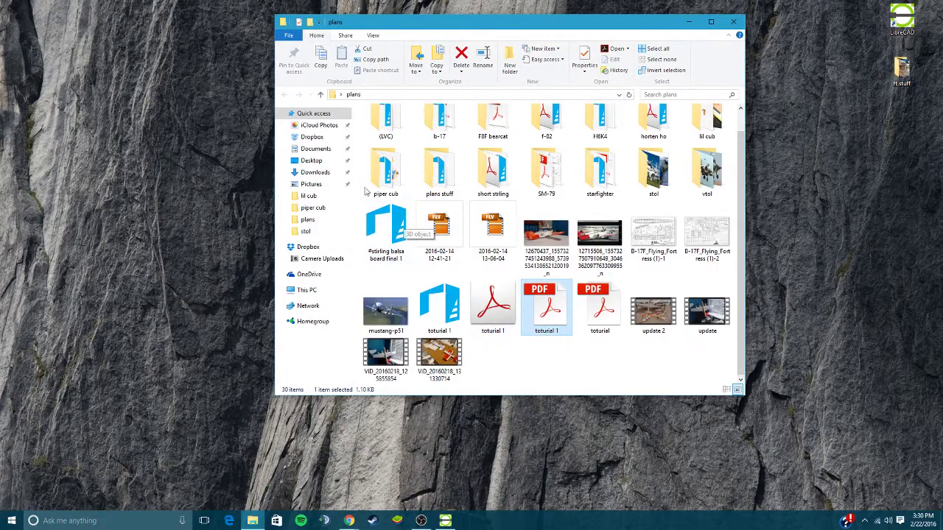
Pan the Piper Cub print preview, then close the preview and minimize LibreCAD
click(445, 521)
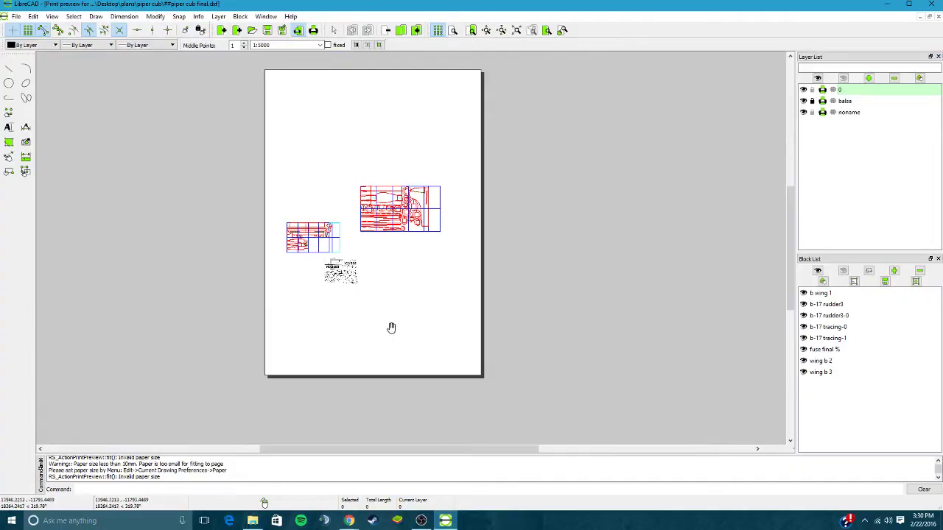
scroll(384, 311, up, 2)
drag(384, 311, 479, 307)
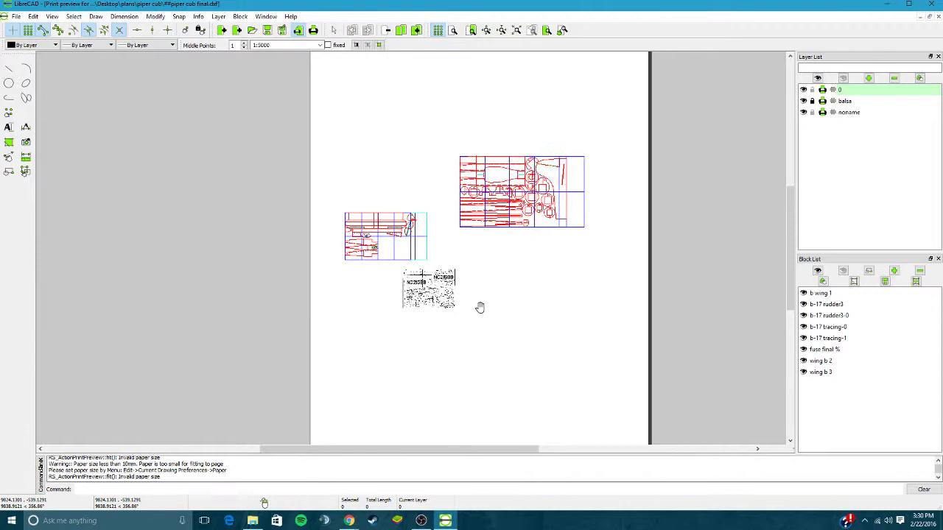
scroll(530, 358, up, 2)
scroll(621, 341, up, 1)
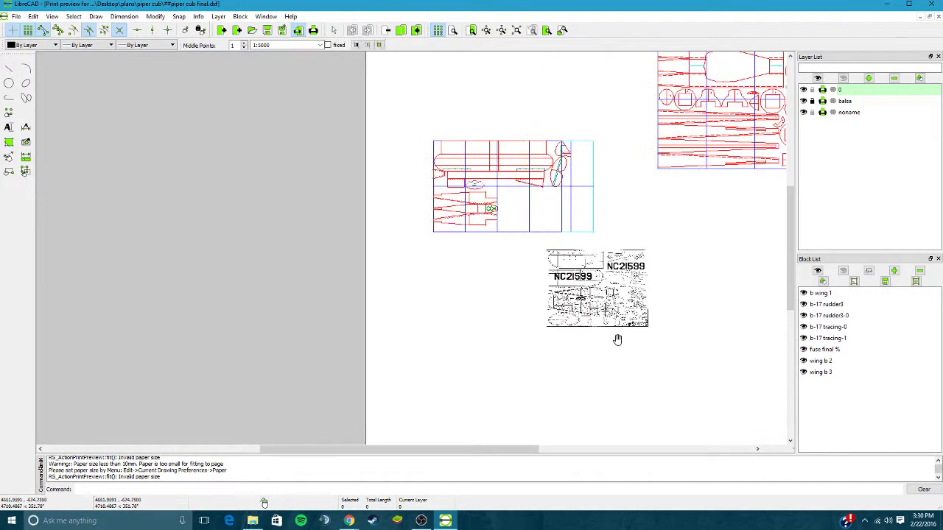
drag(626, 335, 492, 350)
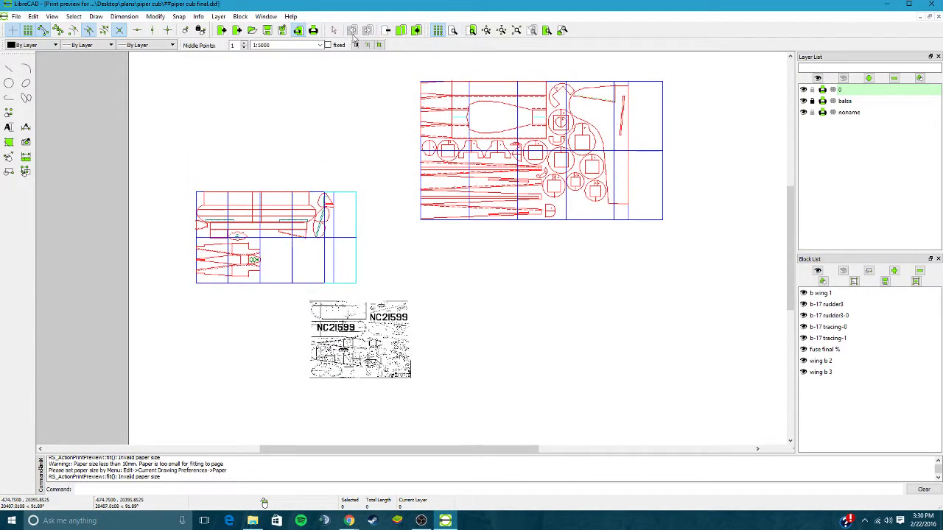
click(313, 30)
scroll(577, 232, down, 1)
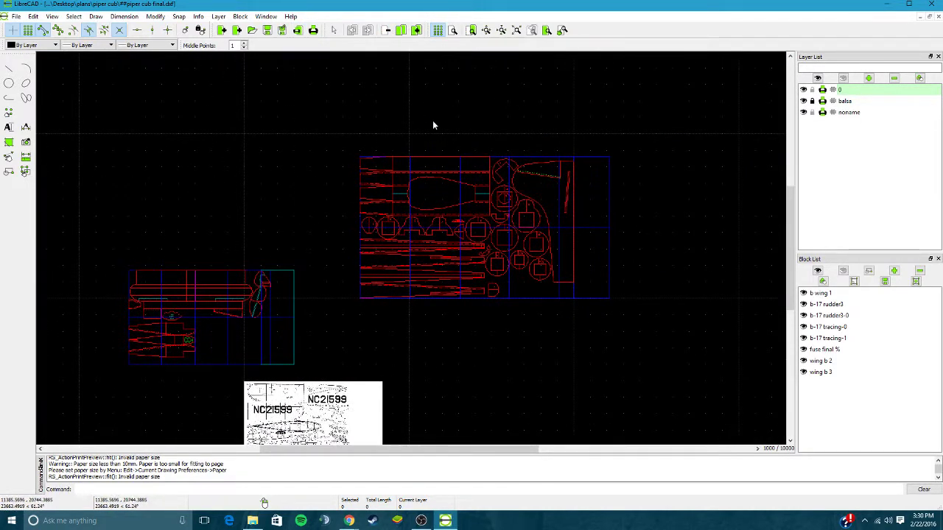
click(892, 4)
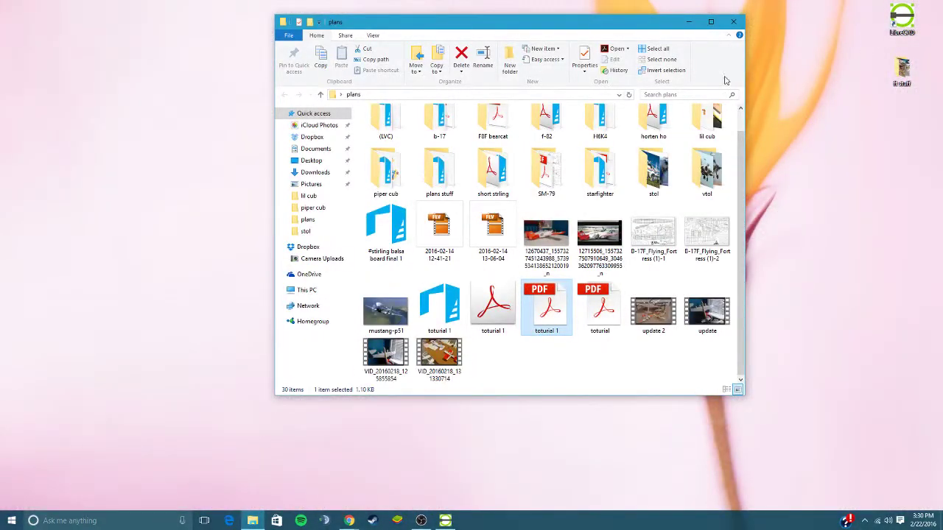
Close 3D Builder and reopen tuturial 1 with LibreCAD through Open with > More apps
double_click(456, 309)
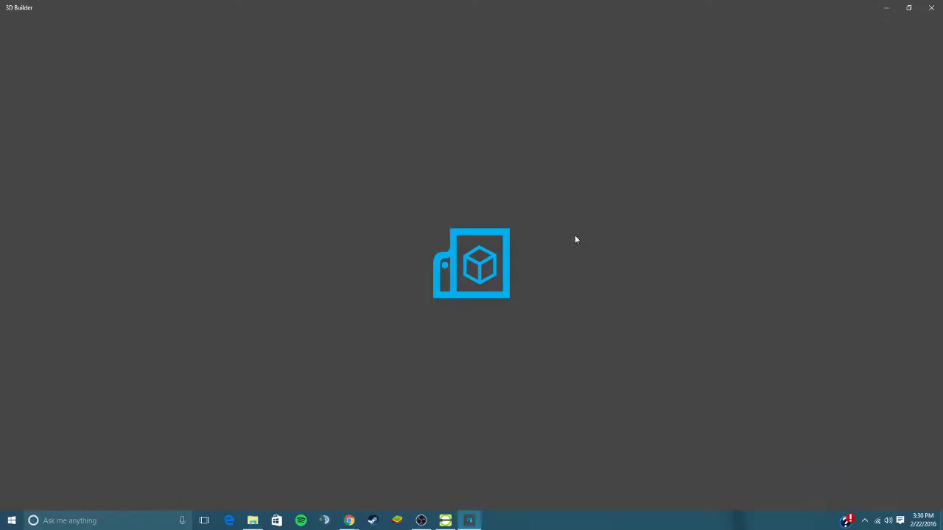
click(929, 11)
right_click(452, 313)
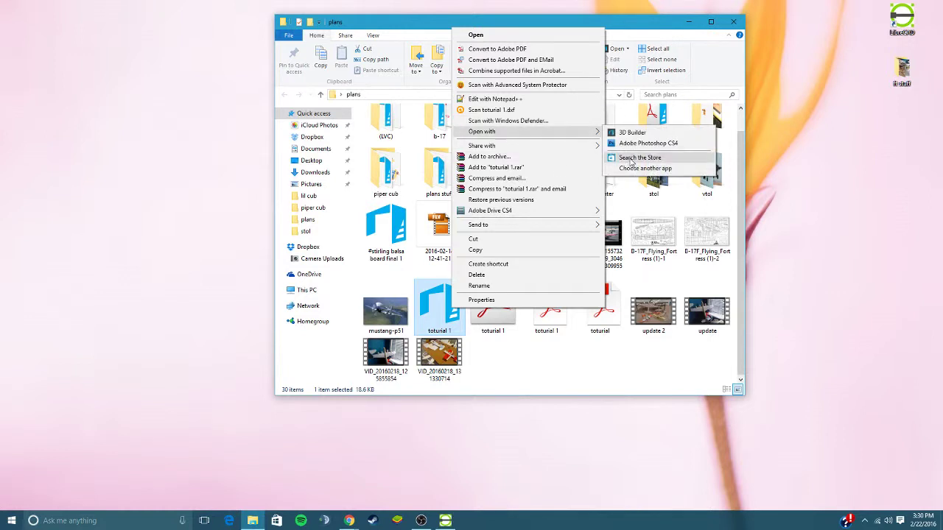
click(685, 168)
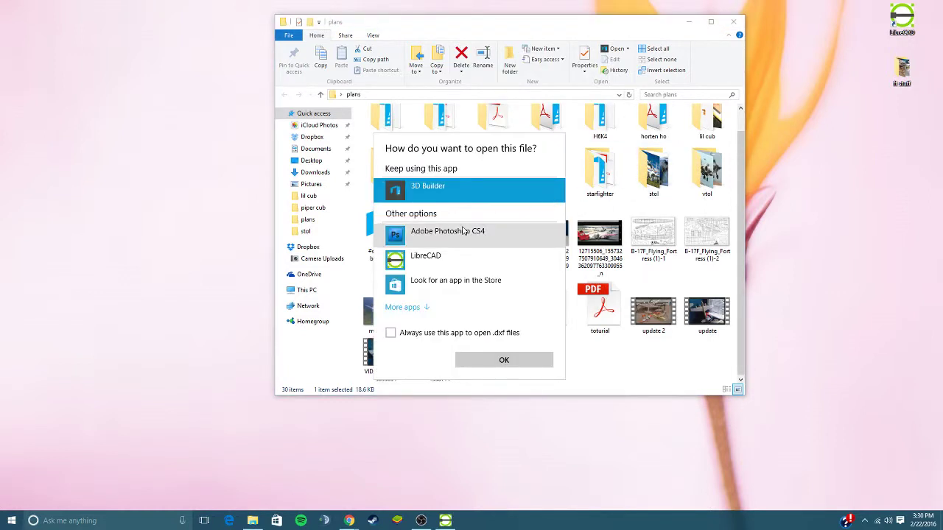
click(425, 306)
click(424, 268)
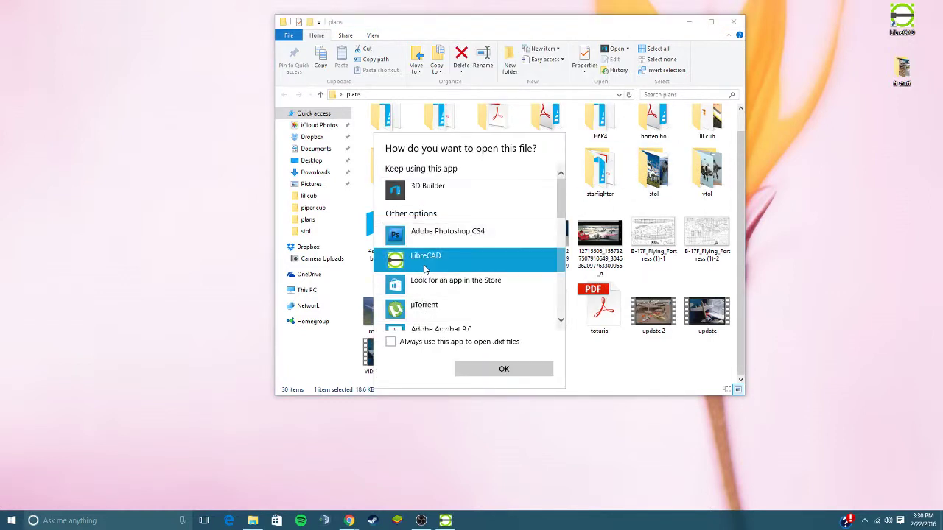
double_click(425, 268)
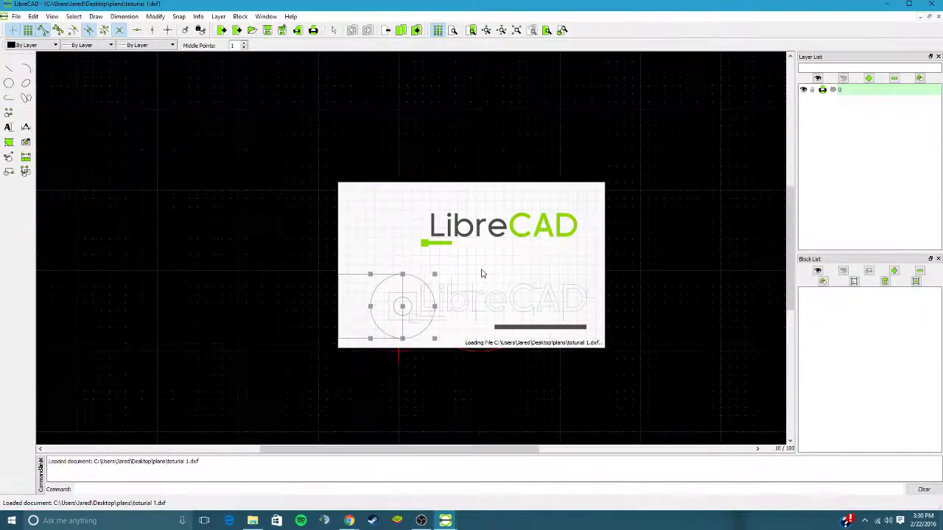
Bring the smiley face into view, select its outer circle, then clear the selection
drag(237, 268, 241, 268)
mouse_move(518, 243)
mouse_down()
mouse_move(553, 278)
mouse_move(289, 262)
mouse_up()
middle_drag(489, 333, 444, 232)
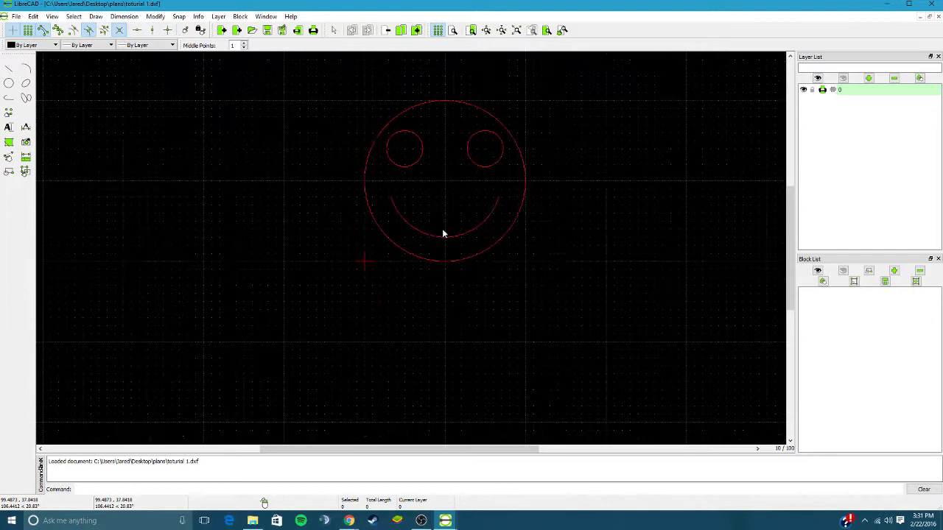
scroll(444, 236, up, 1)
click(425, 267)
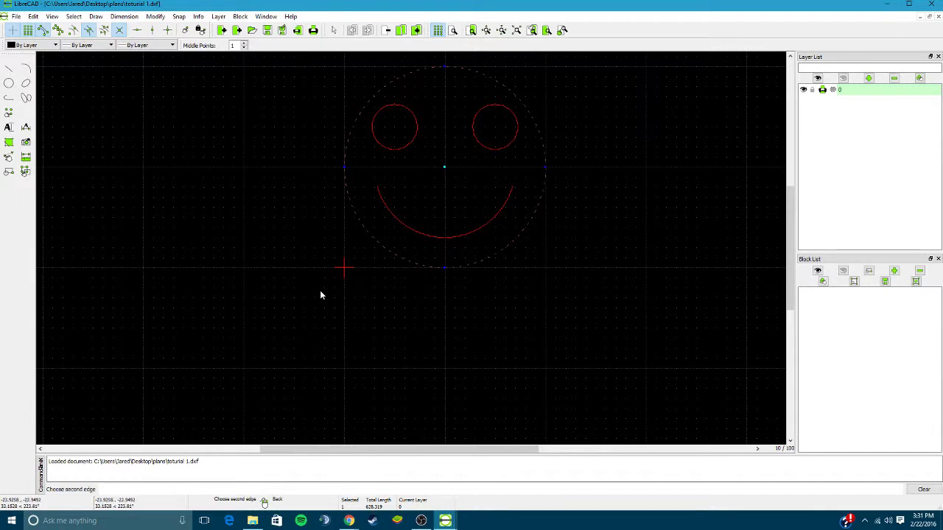
drag(320, 291, 340, 252)
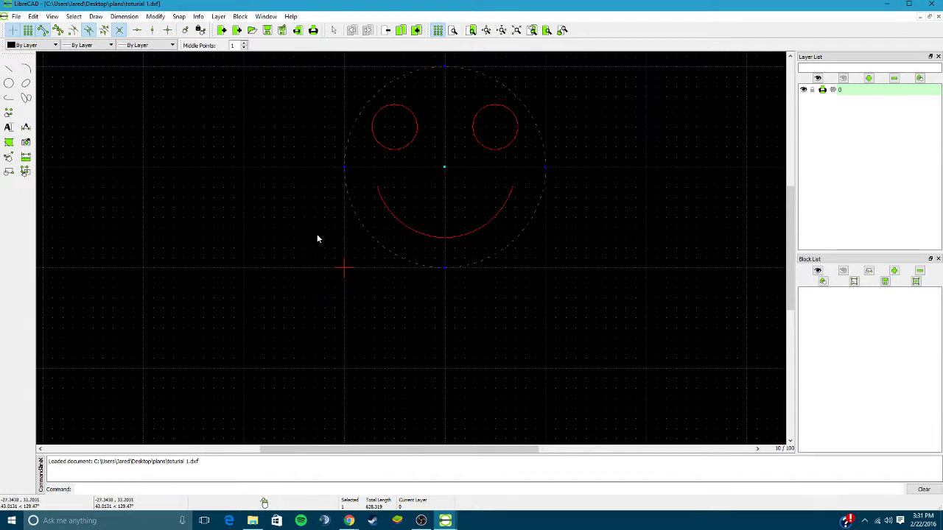
key(Escape)
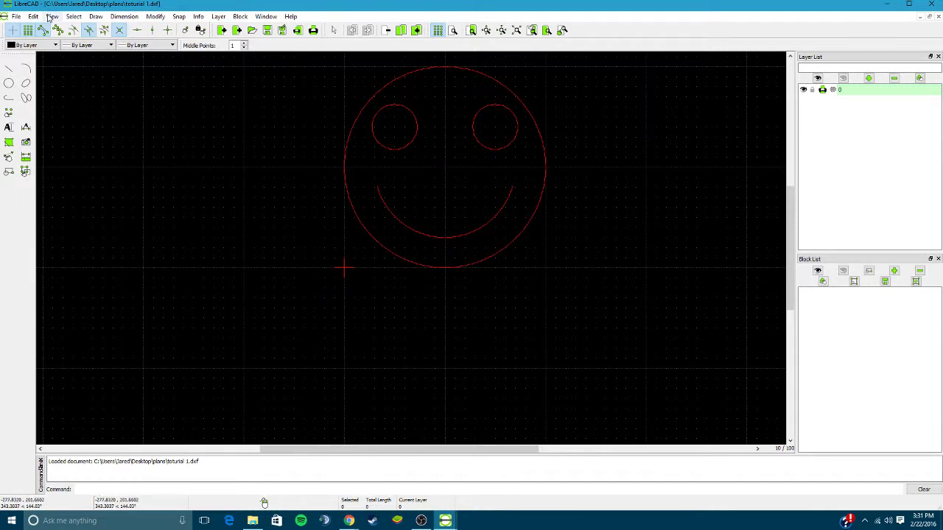
Open the smiley drawing's print preview and zoom and pan around the portrait page
click(16, 16)
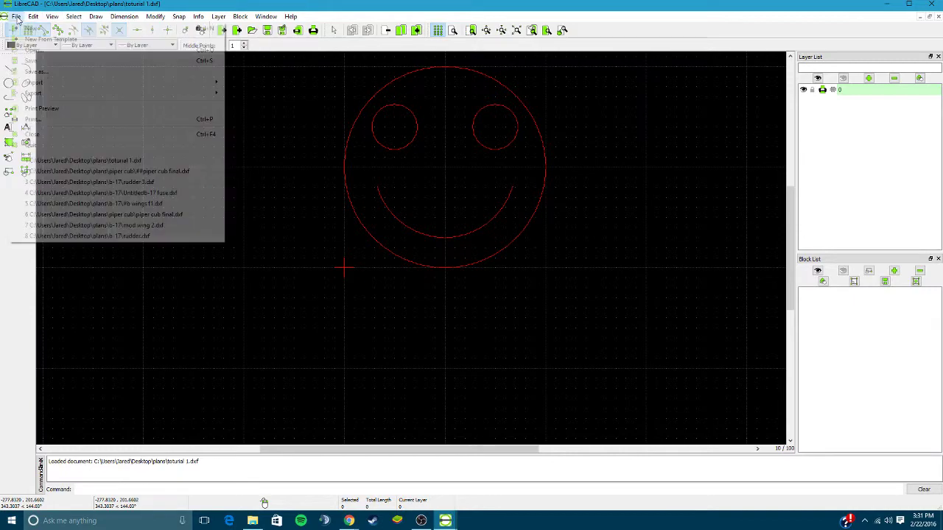
click(42, 108)
scroll(272, 140, down, 4)
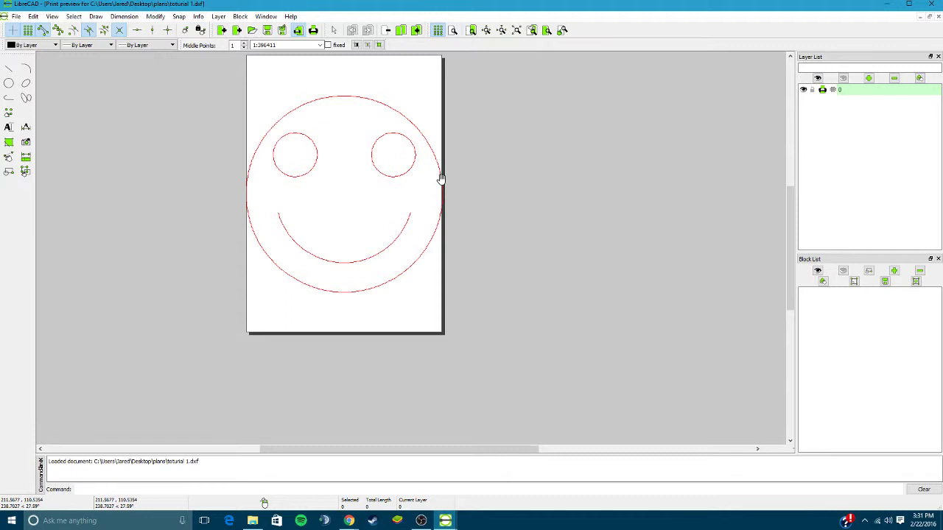
drag(258, 183, 336, 225)
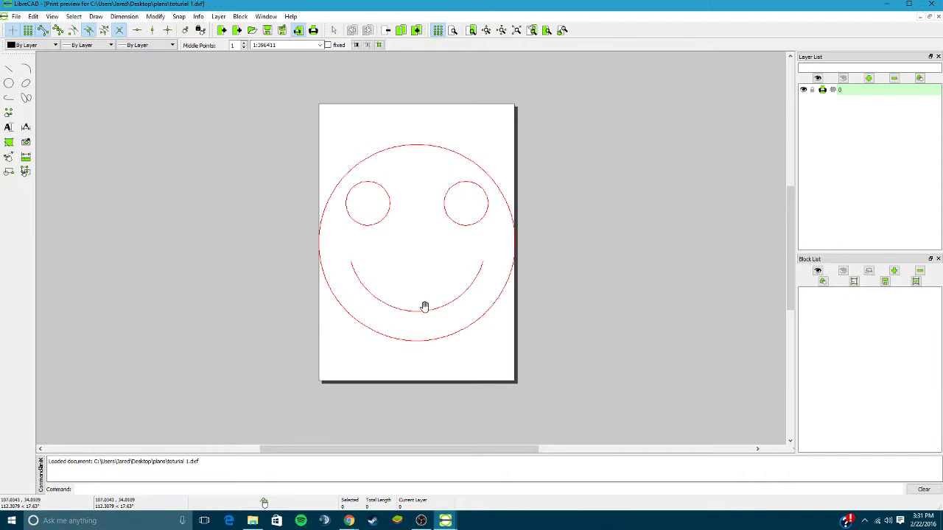
scroll(460, 281, up, 3)
scroll(479, 273, down, 3)
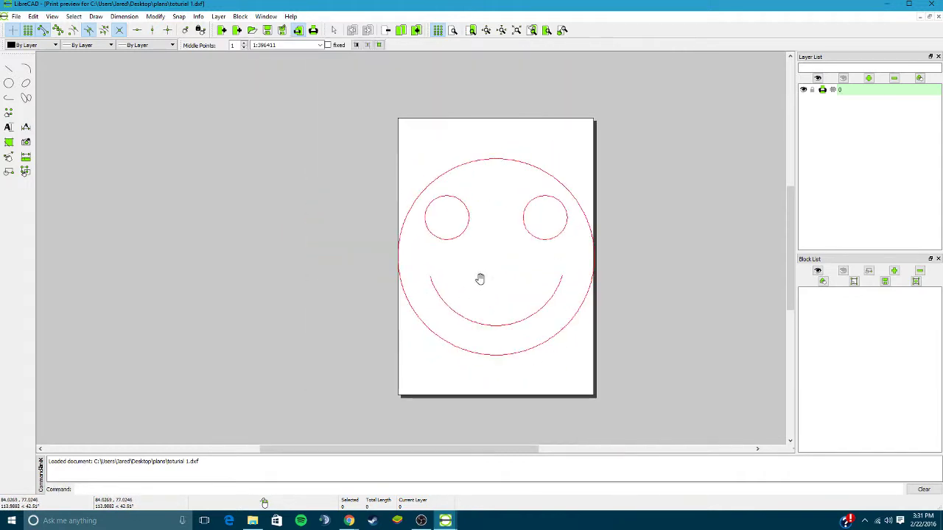
scroll(541, 241, up, 2)
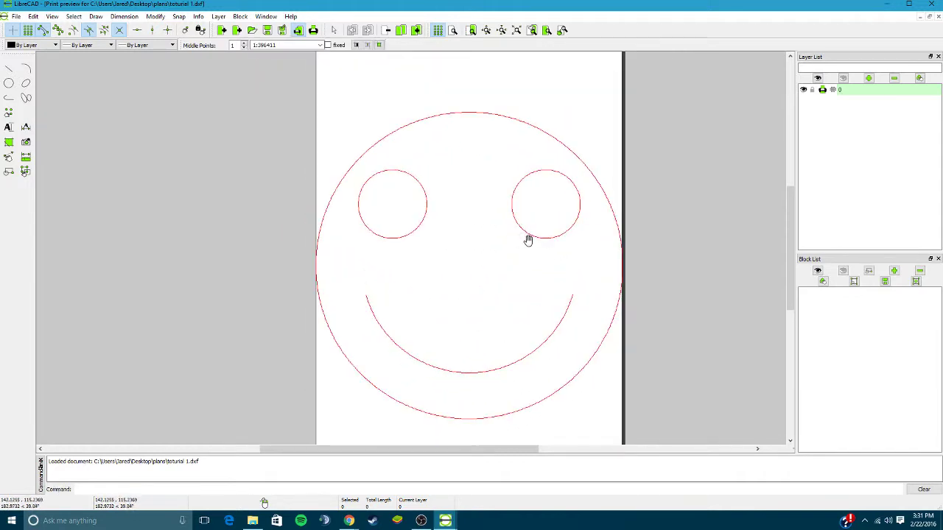
middle_drag(526, 238, 434, 238)
scroll(492, 172, up, 1)
scroll(578, 158, down, 1)
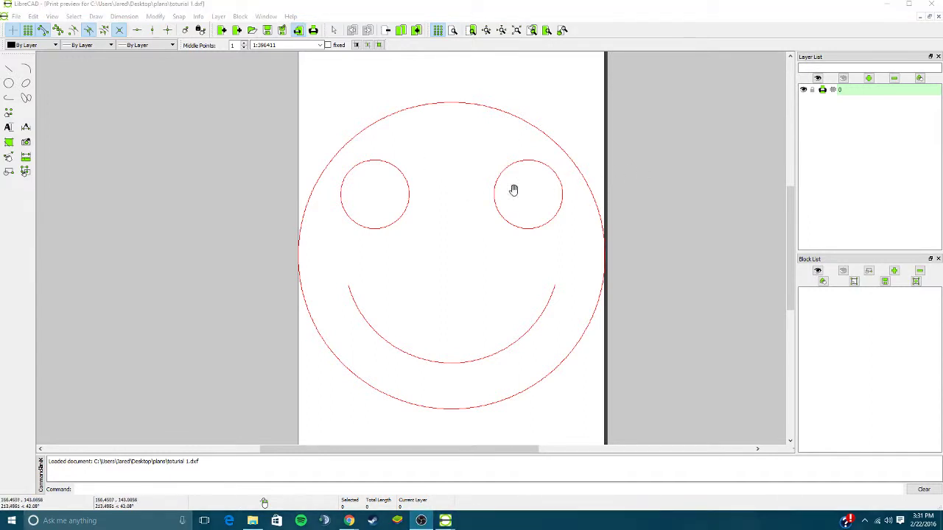
scroll(480, 223, down, 4)
scroll(486, 232, up, 3)
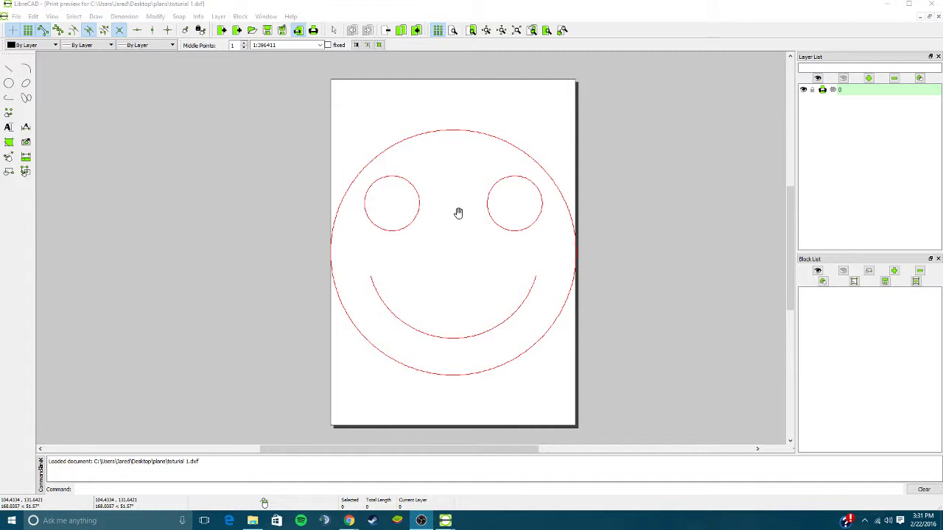
Close the preview and turn the window-selected smiley into block 'bolck' based at the circle's bottom
click(302, 32)
click(302, 31)
middle_drag(372, 109, 346, 131)
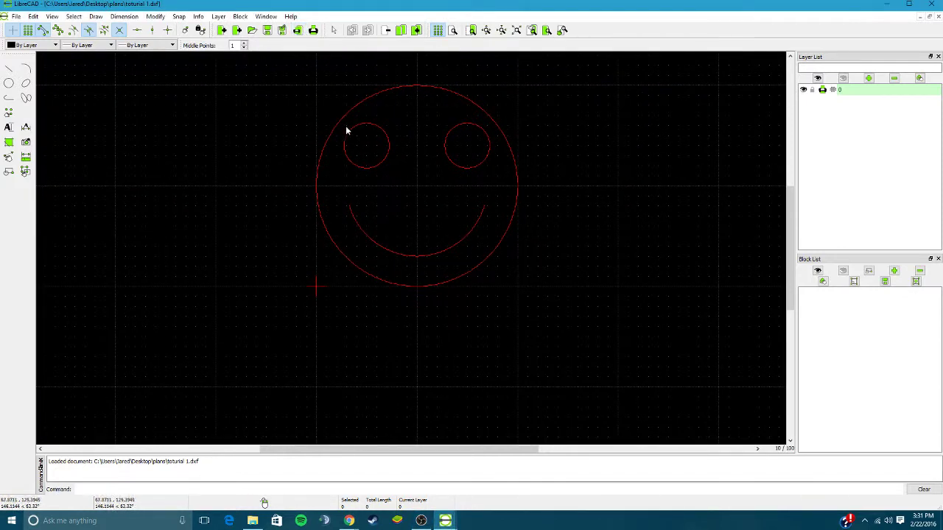
drag(285, 66, 570, 331)
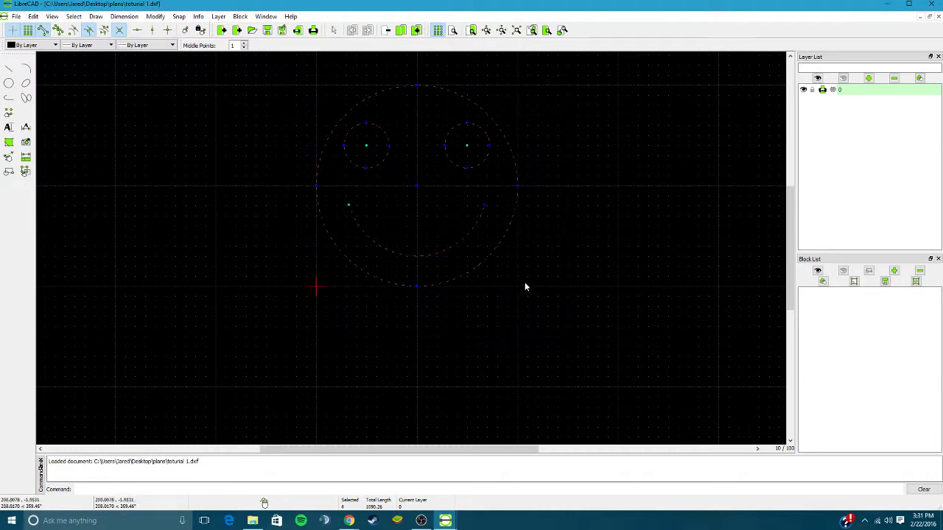
click(870, 272)
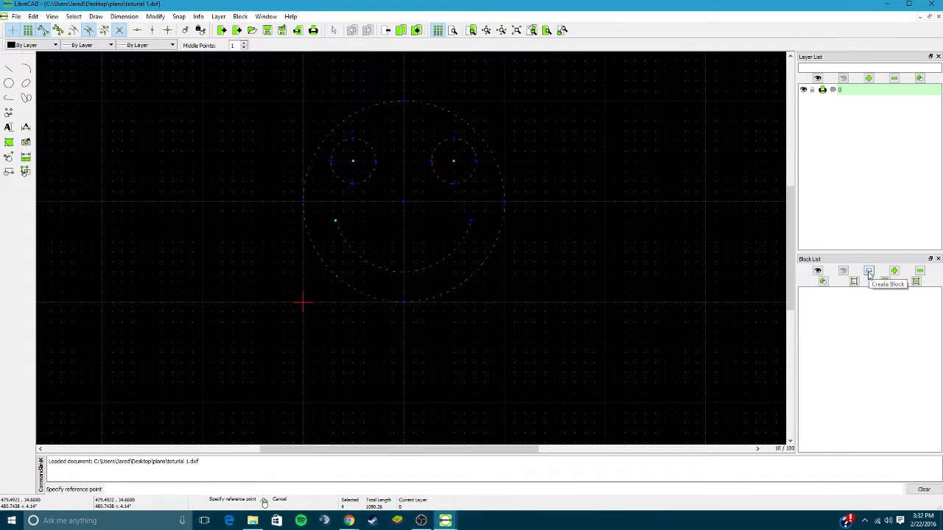
click(402, 301)
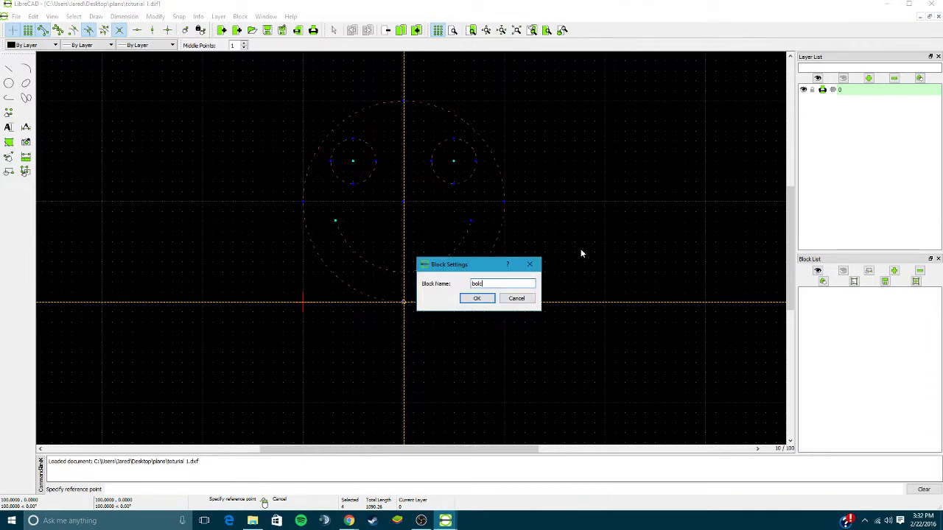
key(Return)
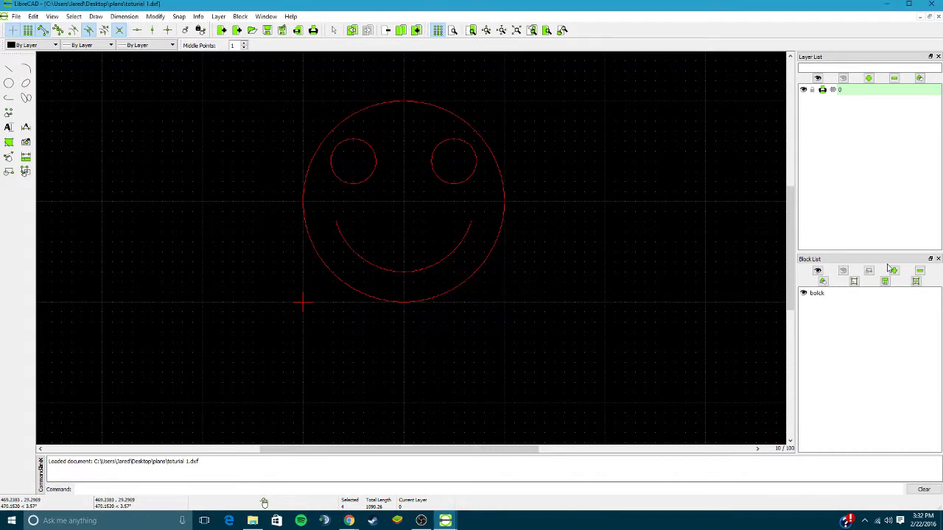
Toggle the bolck block's visibility off and on, then select and deselect the smiley
click(826, 294)
click(802, 295)
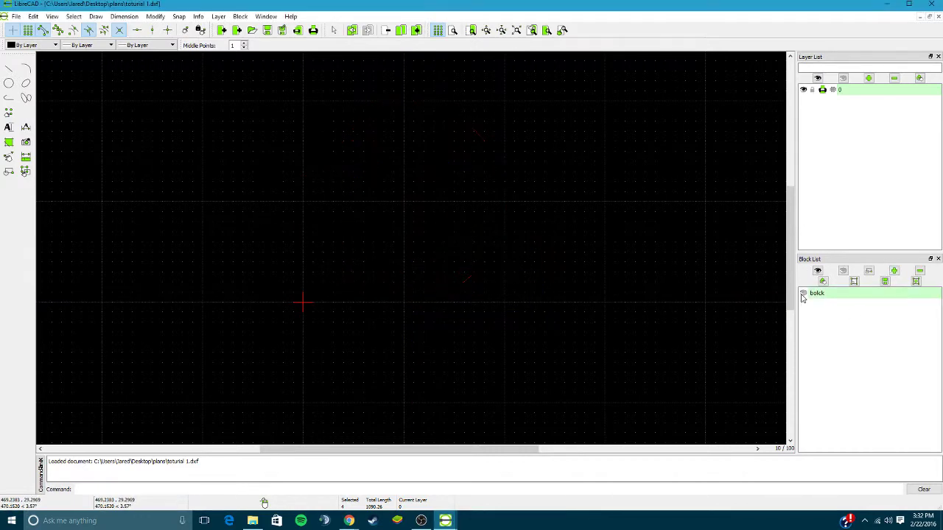
click(802, 294)
click(802, 294)
click(802, 294)
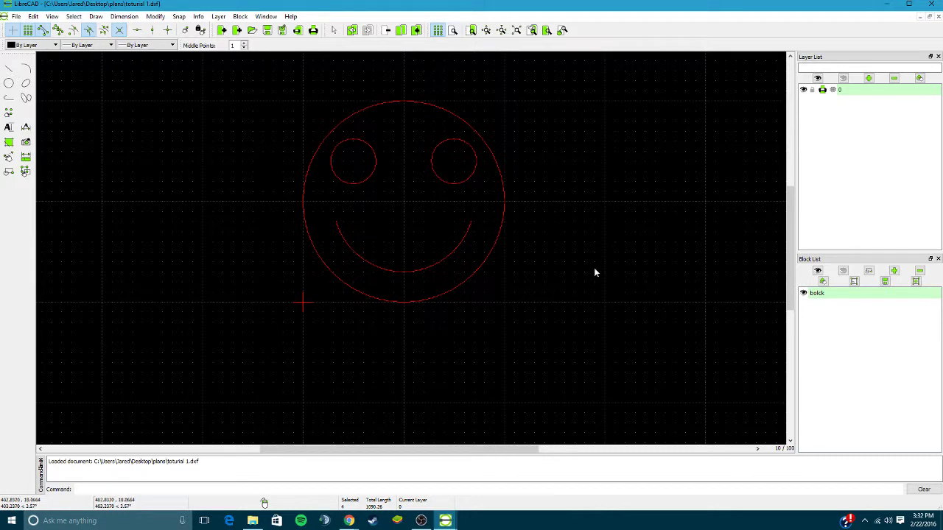
click(484, 266)
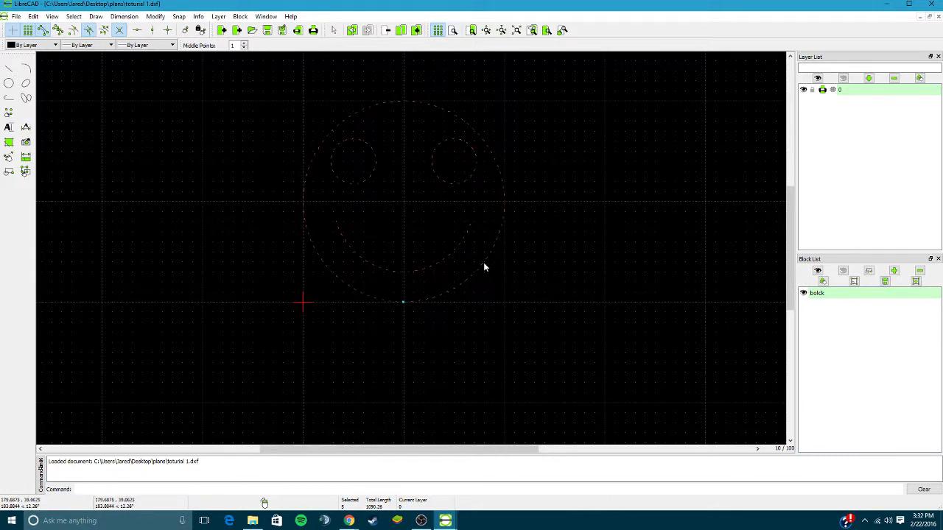
click(484, 267)
click(484, 267)
click(484, 267)
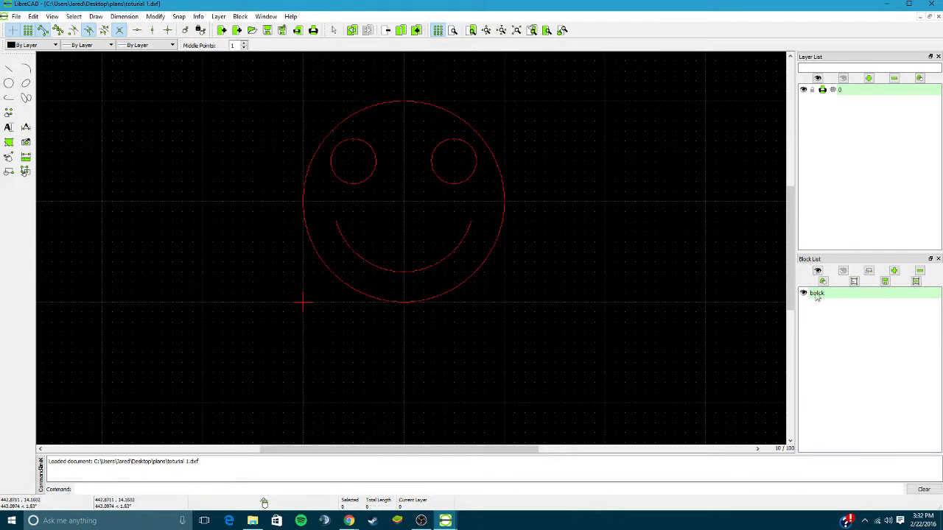
Cancel saving bolck as a file, then window-select the whole smiley face for copying
click(884, 282)
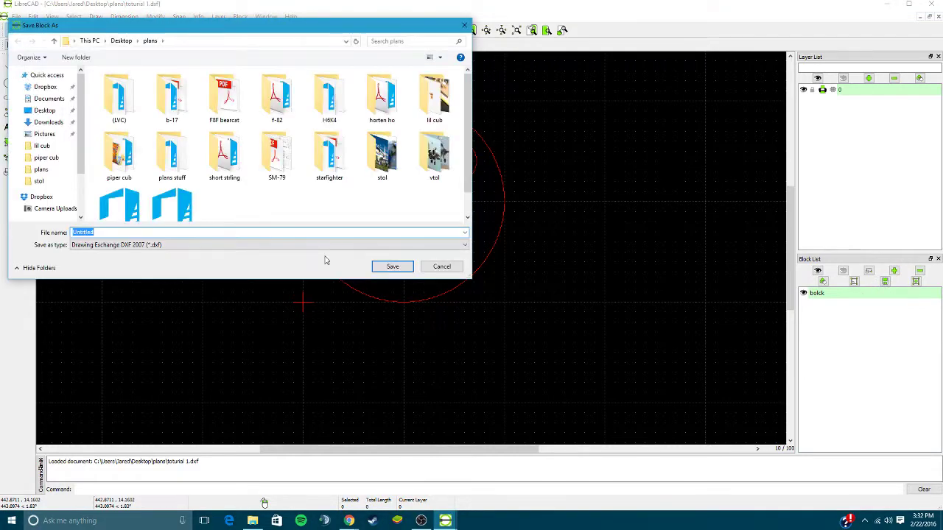
key(Escape)
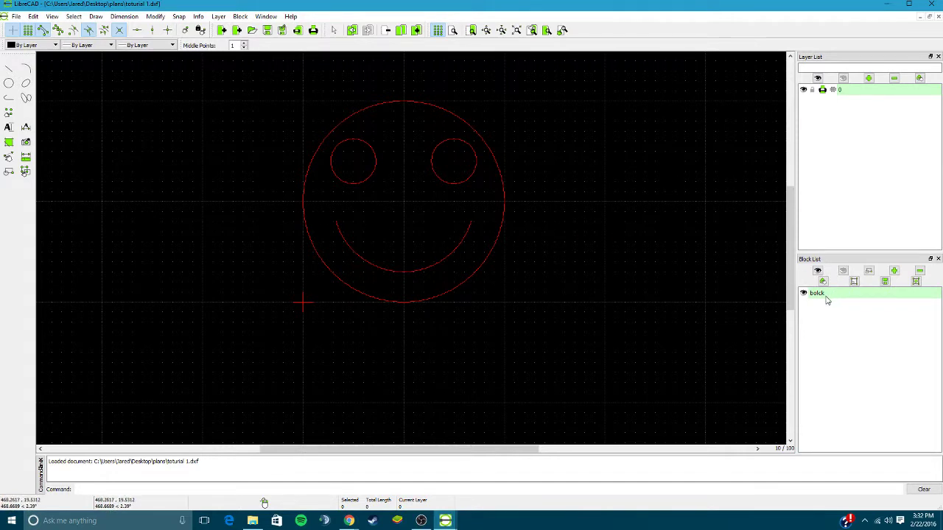
click(15, 16)
mouse_move(33, 17)
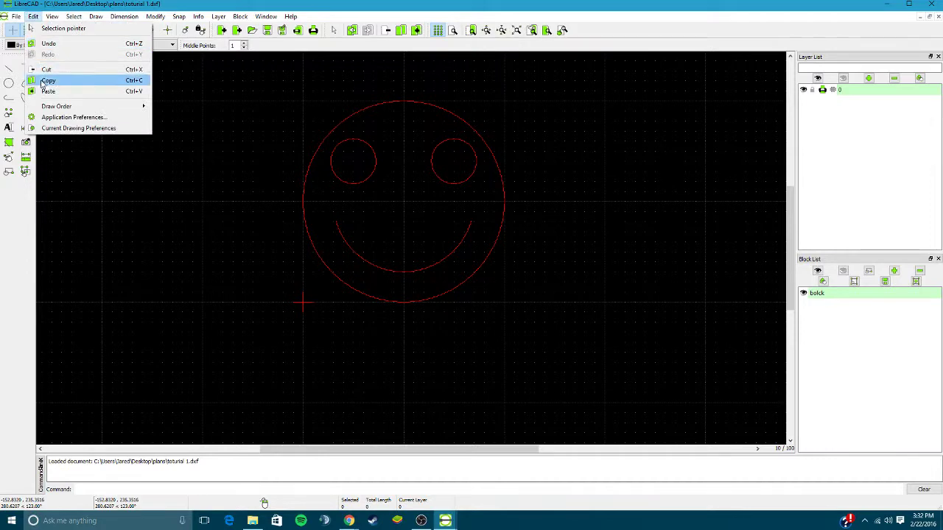
mouse_move(30, 82)
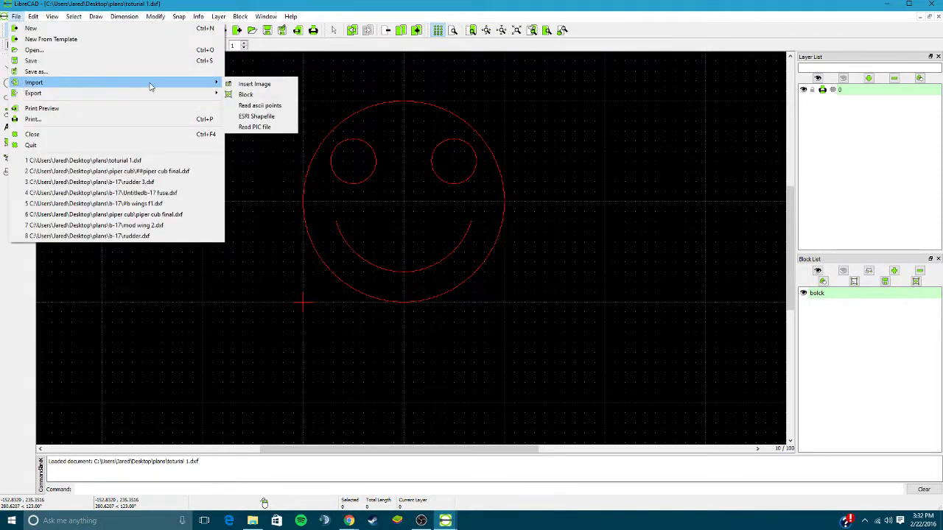
click(390, 85)
drag(446, 81, 721, 93)
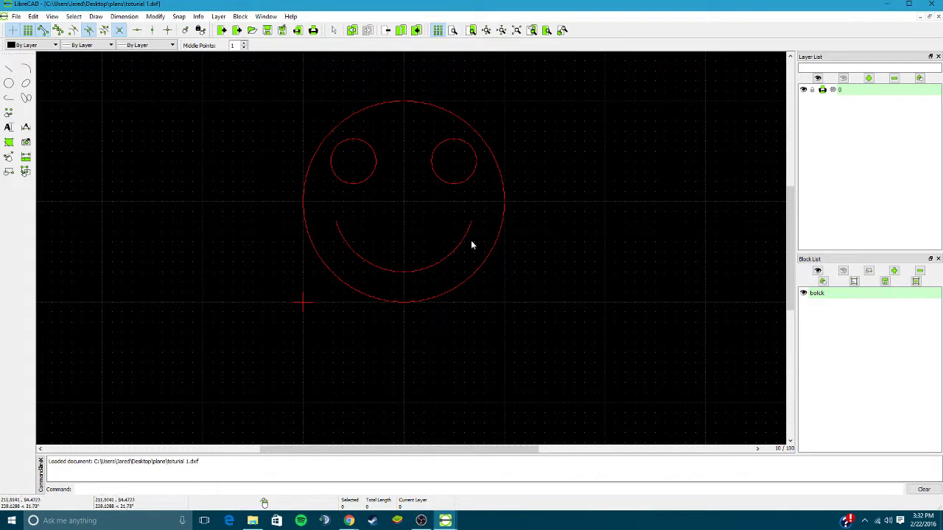
Save and close toturial 1, then return to the Piper Cub plan
click(932, 5)
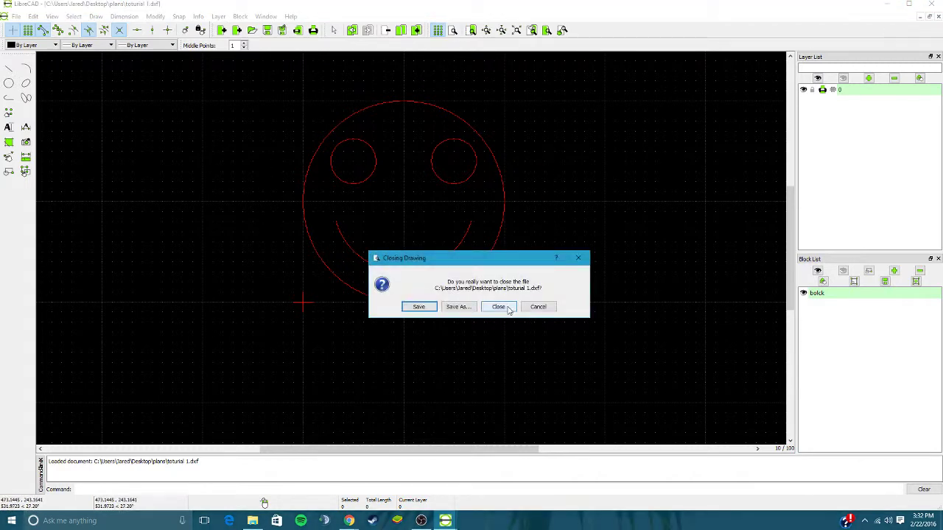
click(426, 312)
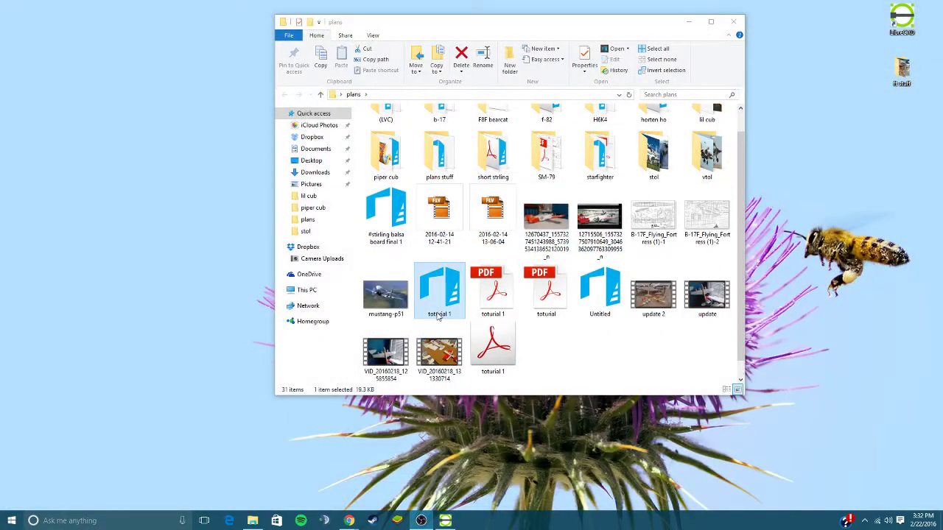
click(445, 521)
middle_drag(427, 360, 504, 366)
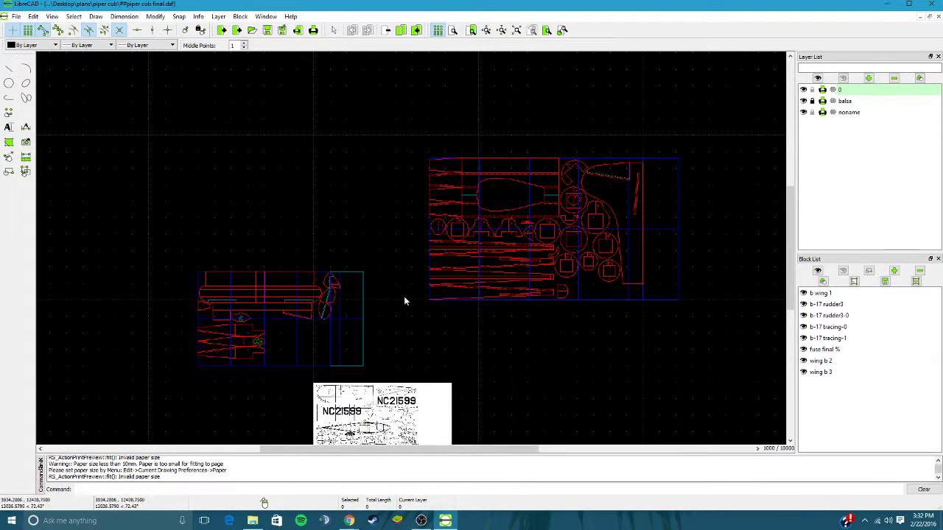
middle_drag(405, 299, 416, 213)
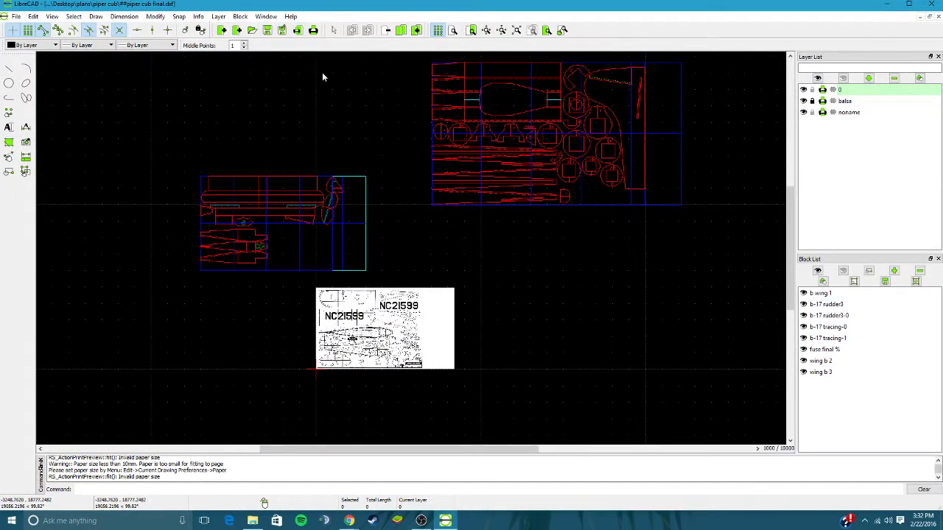
Import the Untitled drawing from the plans folder as a block in an empty area beside the plans
click(15, 16)
mouse_move(33, 16)
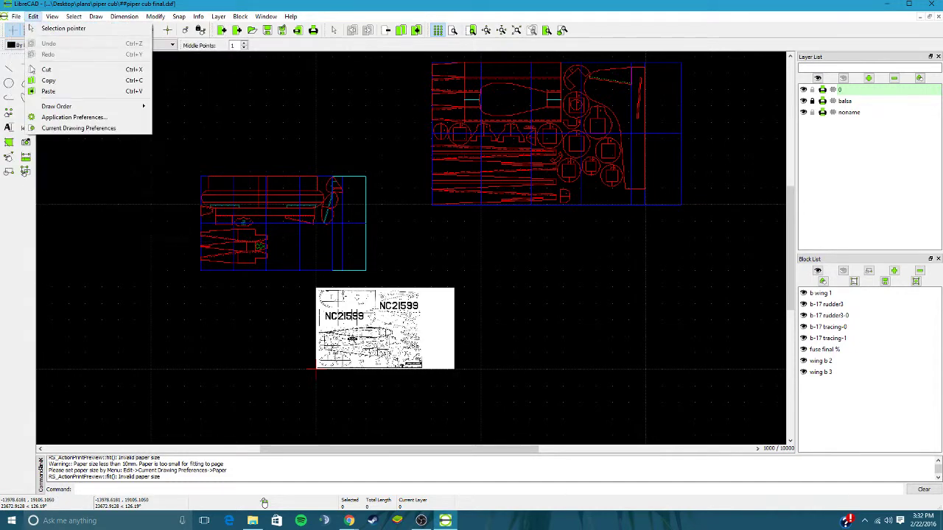
mouse_move(82, 83)
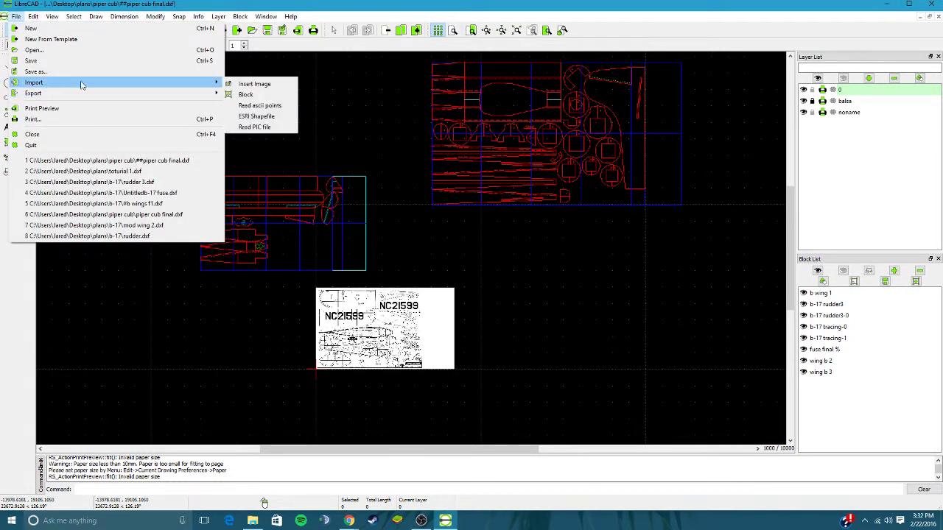
click(245, 94)
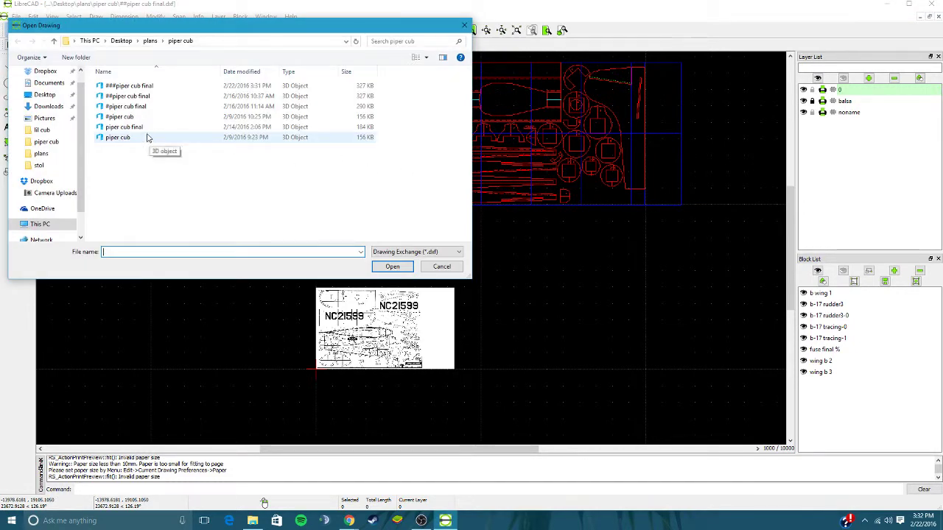
click(150, 41)
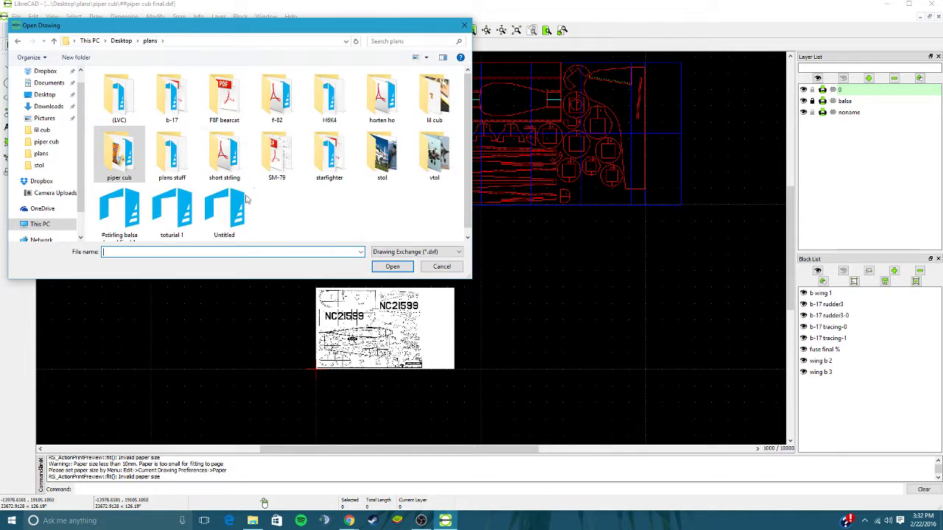
click(225, 210)
click(389, 267)
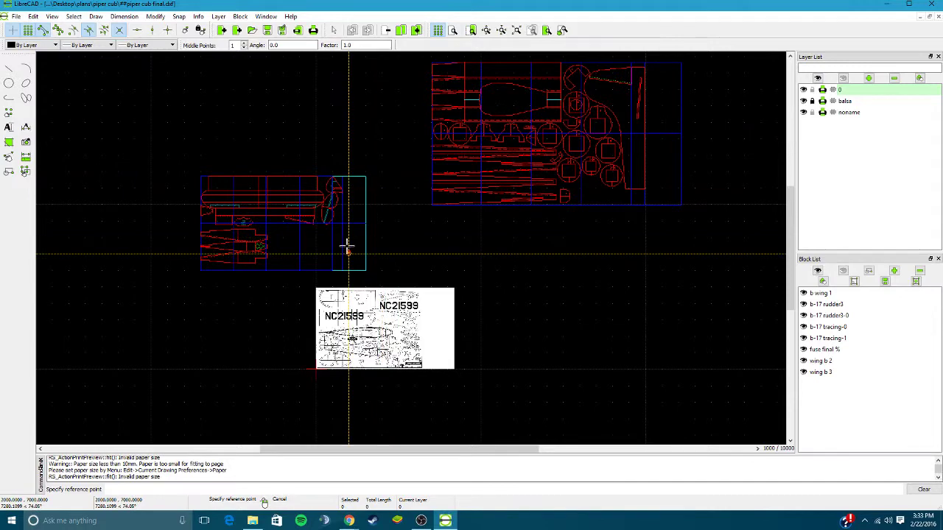
scroll(347, 245, up, 3)
middle_drag(398, 320, 486, 205)
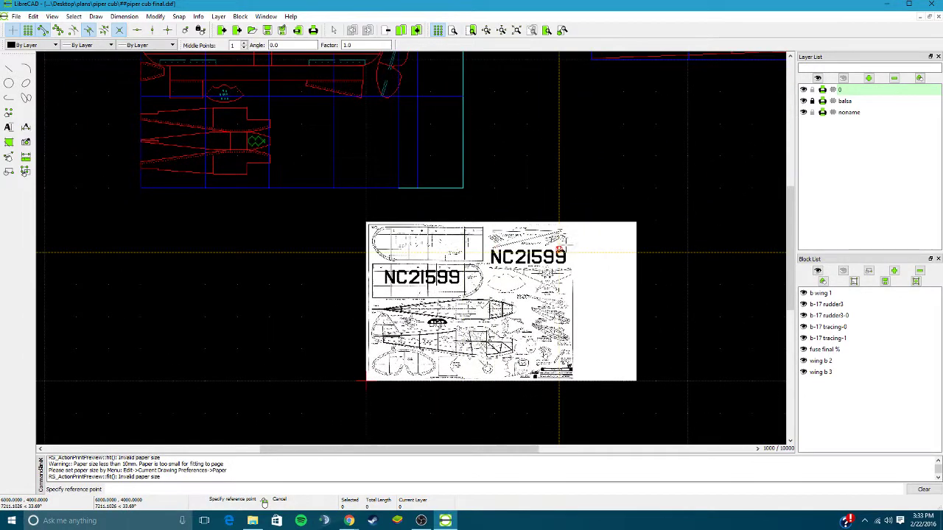
click(478, 177)
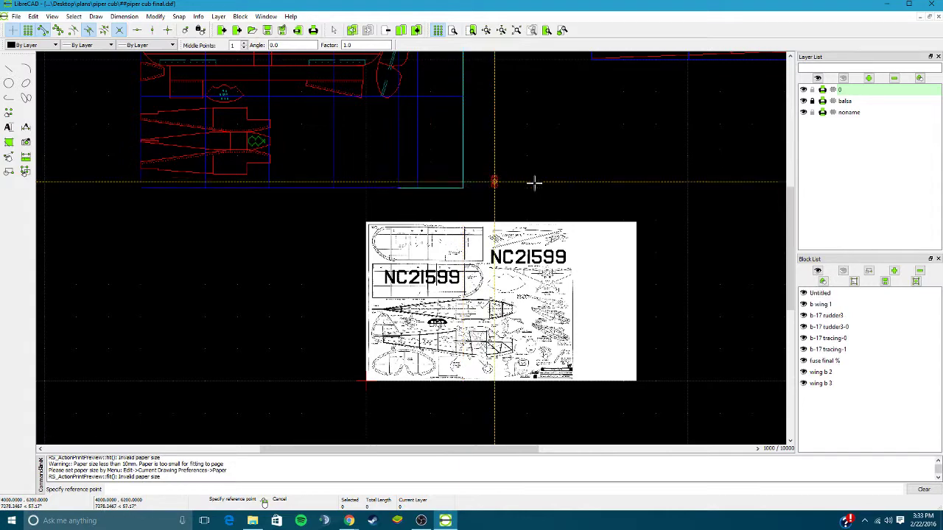
Paste the copied smiley face next to the placed Untitled block
scroll(545, 208, up, 5)
middle_drag(433, 152, 480, 212)
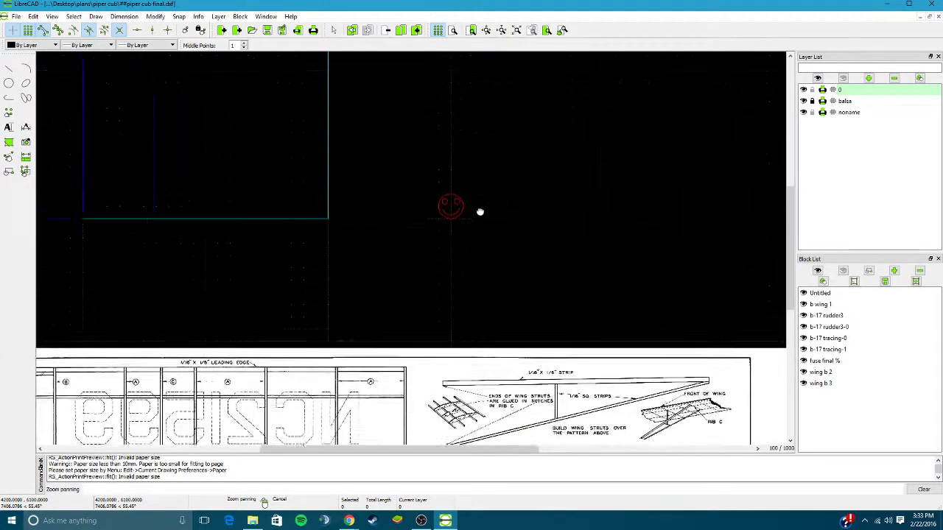
key(ctrl+v)
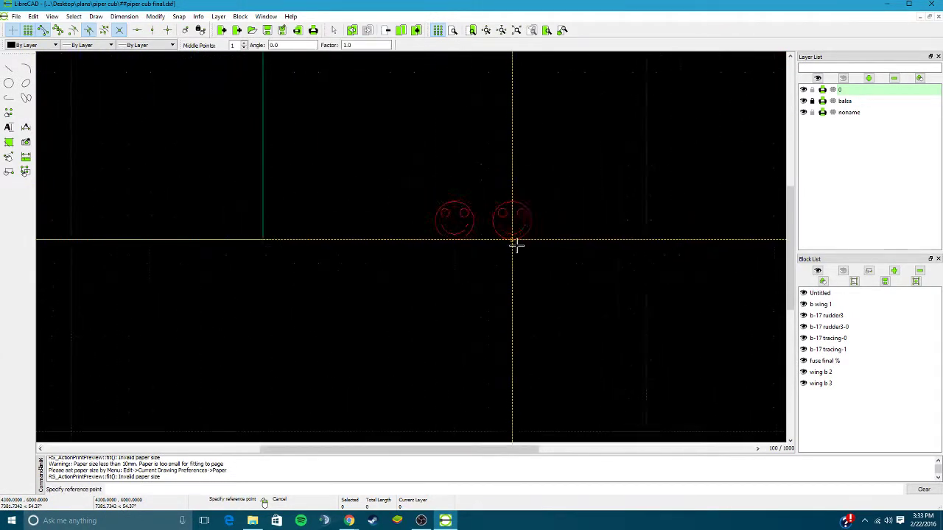
scroll(520, 240, down, 2)
click(520, 240)
scroll(521, 240, down, 5)
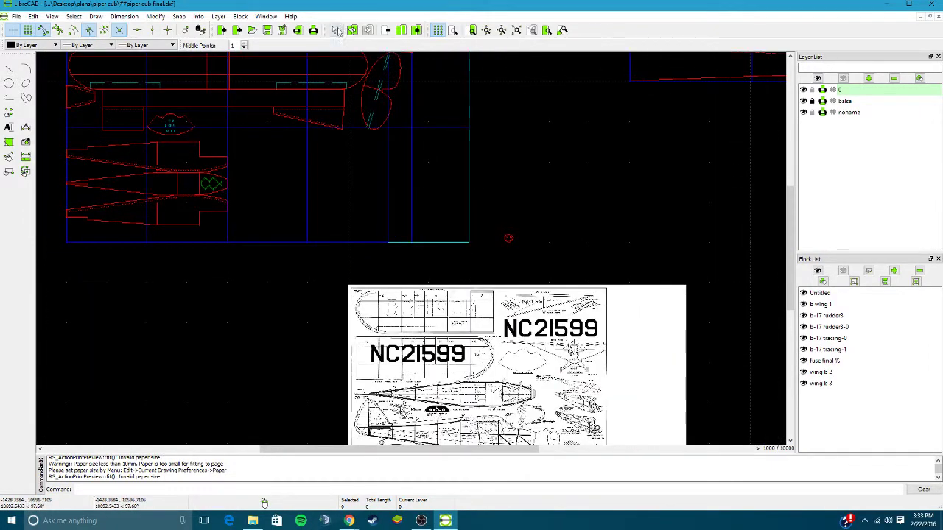
Open the print preview at 1:4001.09 and zoom around the whole sheet and the tiny smiley
click(15, 17)
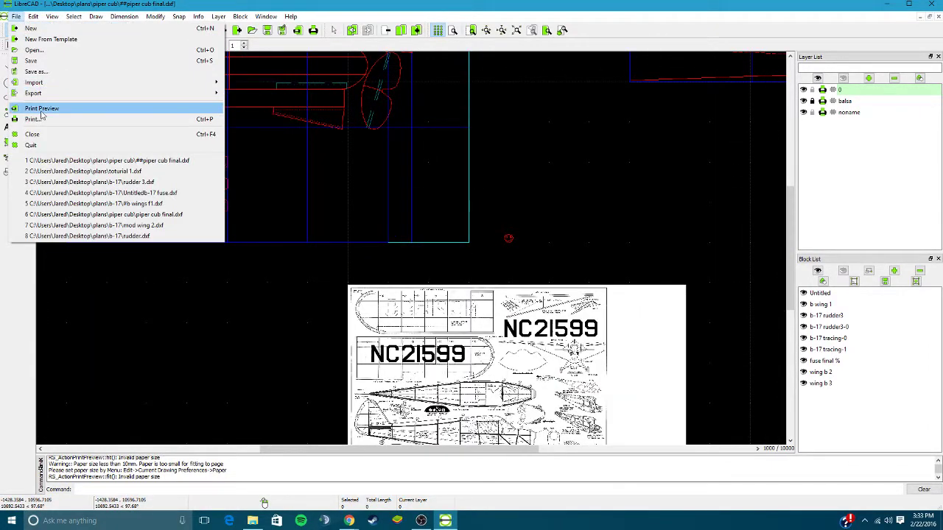
click(41, 109)
scroll(305, 185, down, 3)
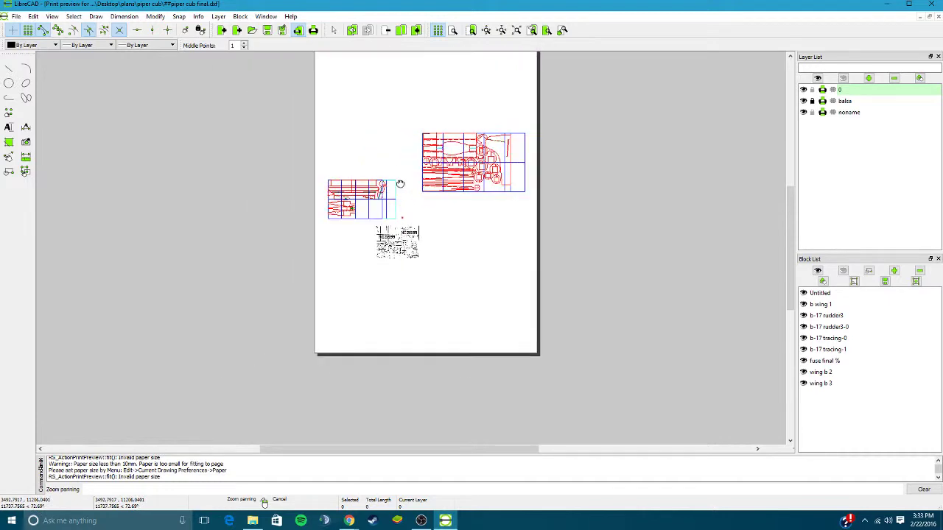
scroll(400, 183, up, 5)
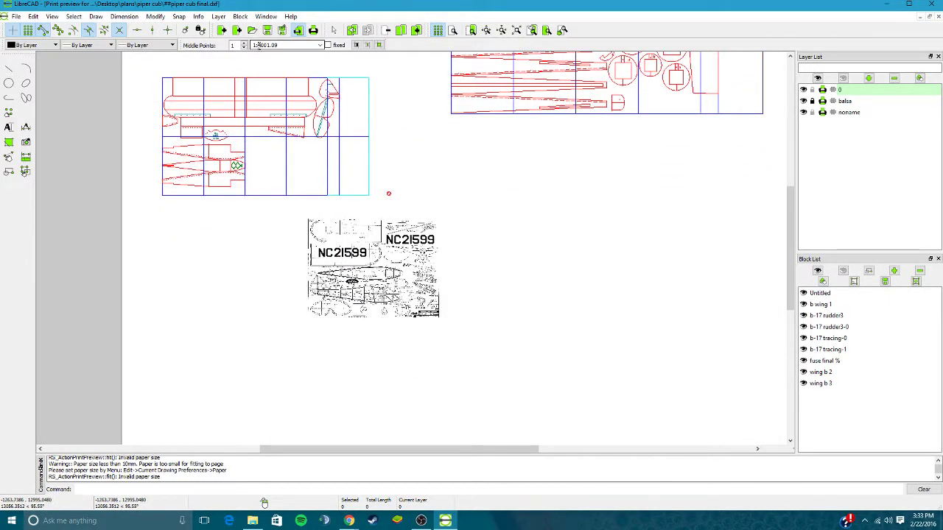
scroll(450, 198, down, 2)
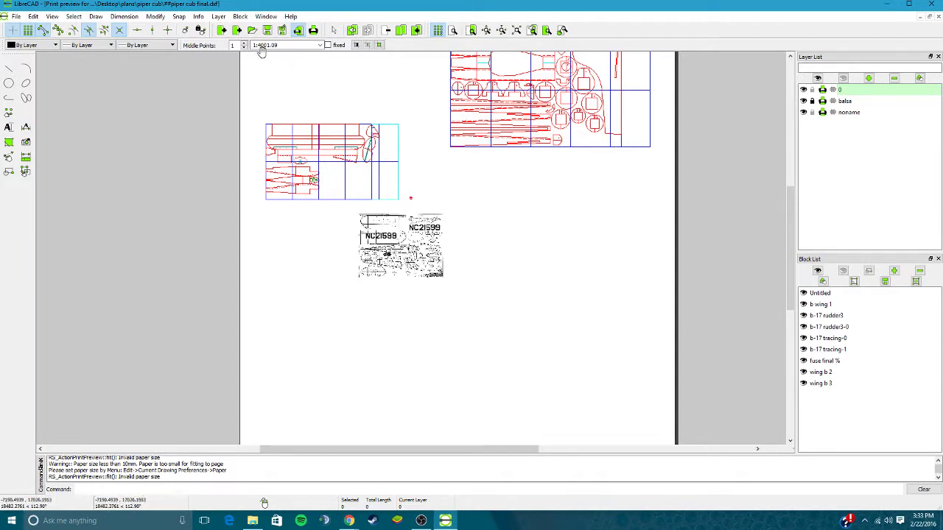
scroll(405, 206, up, 7)
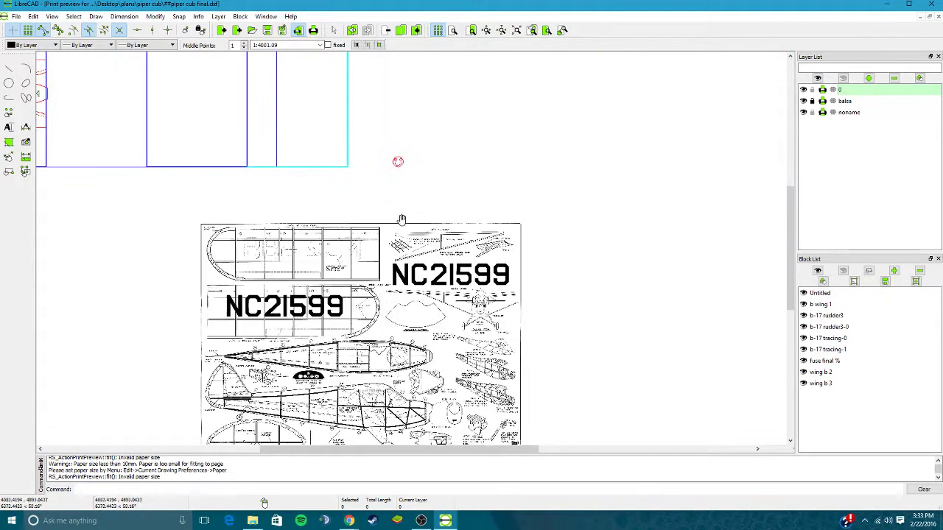
scroll(449, 214, down, 7)
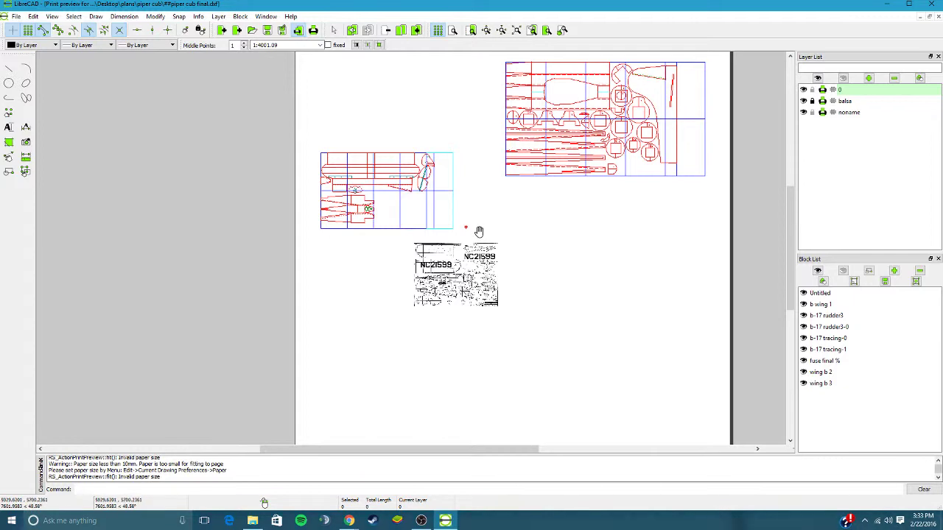
middle_drag(515, 253, 322, 235)
scroll(394, 208, down, 3)
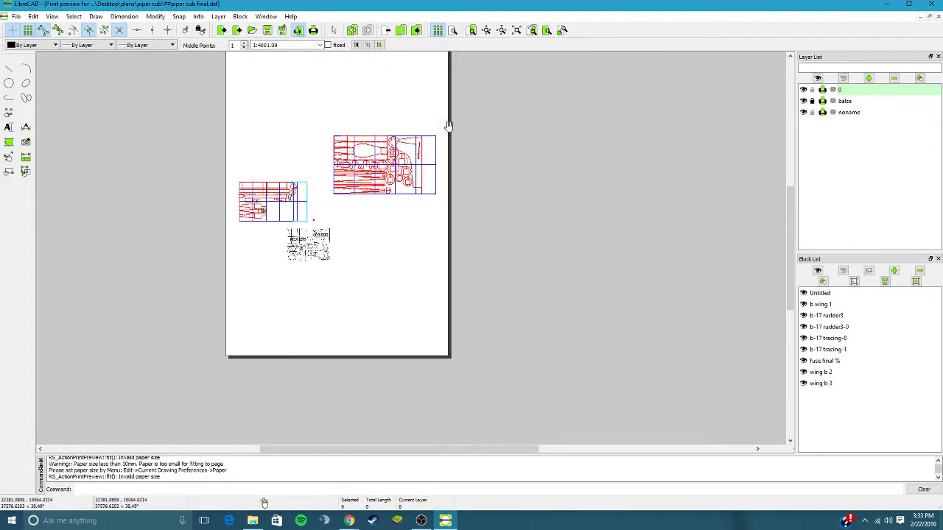
Close the Piper Cub plan without saving and close the plans folder window
click(930, 4)
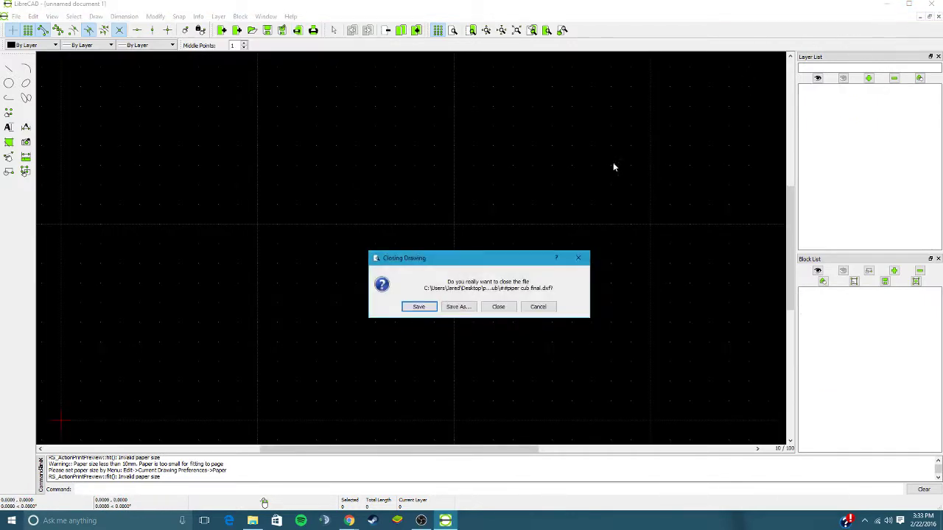
click(498, 306)
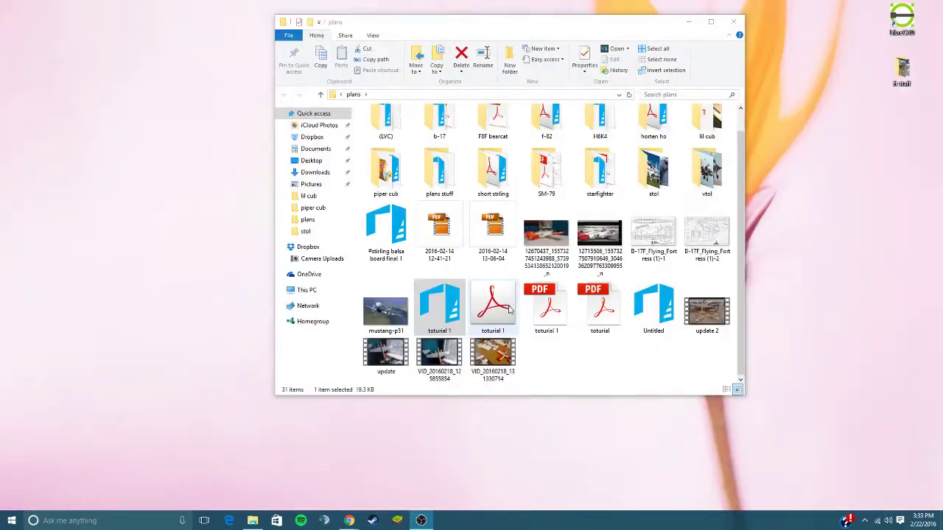
click(734, 22)
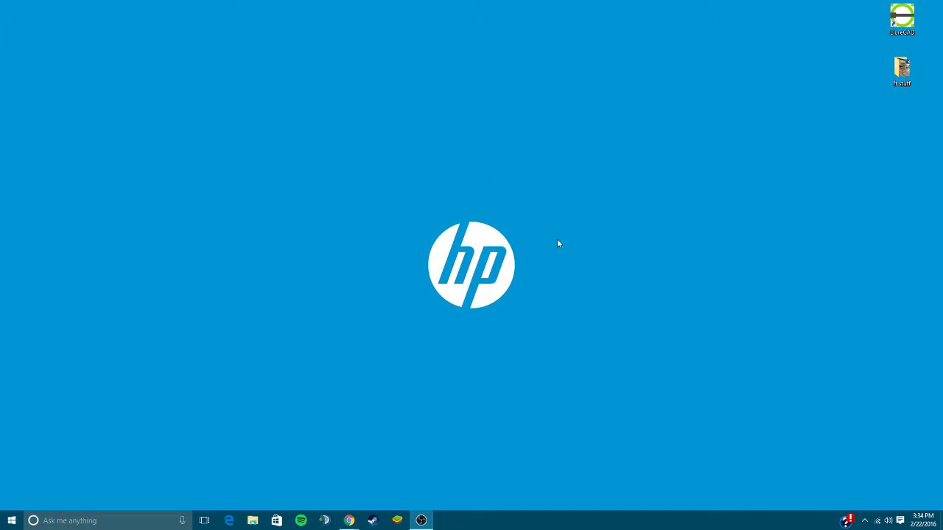
drag(427, 209, 515, 319)
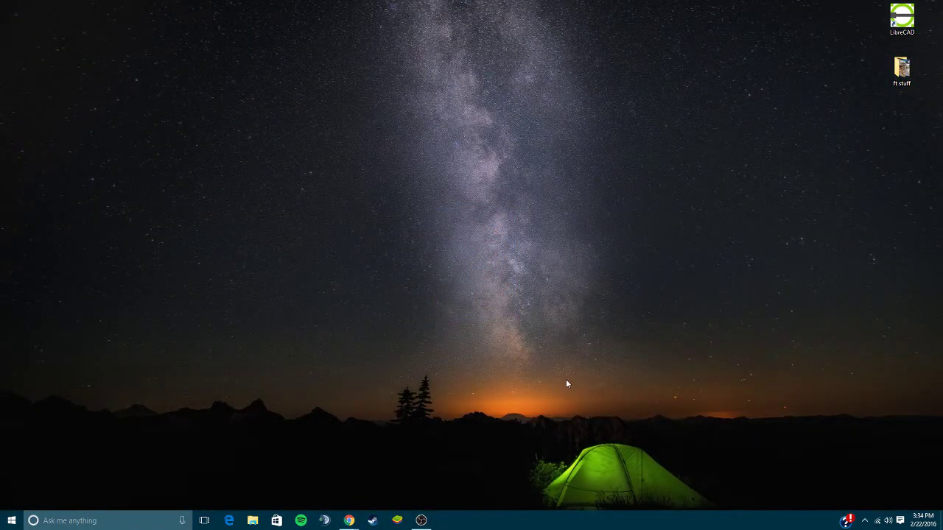
drag(489, 366, 593, 213)
drag(478, 243, 527, 235)
drag(438, 214, 469, 206)
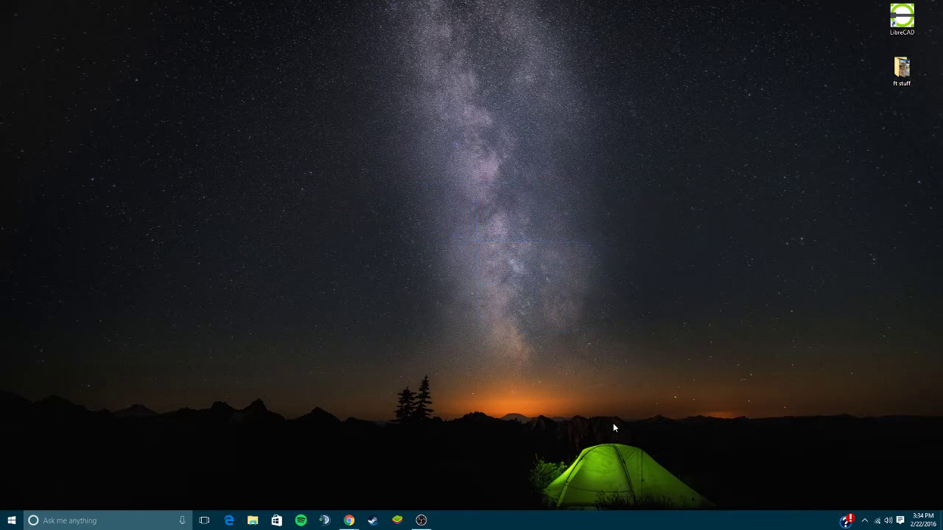